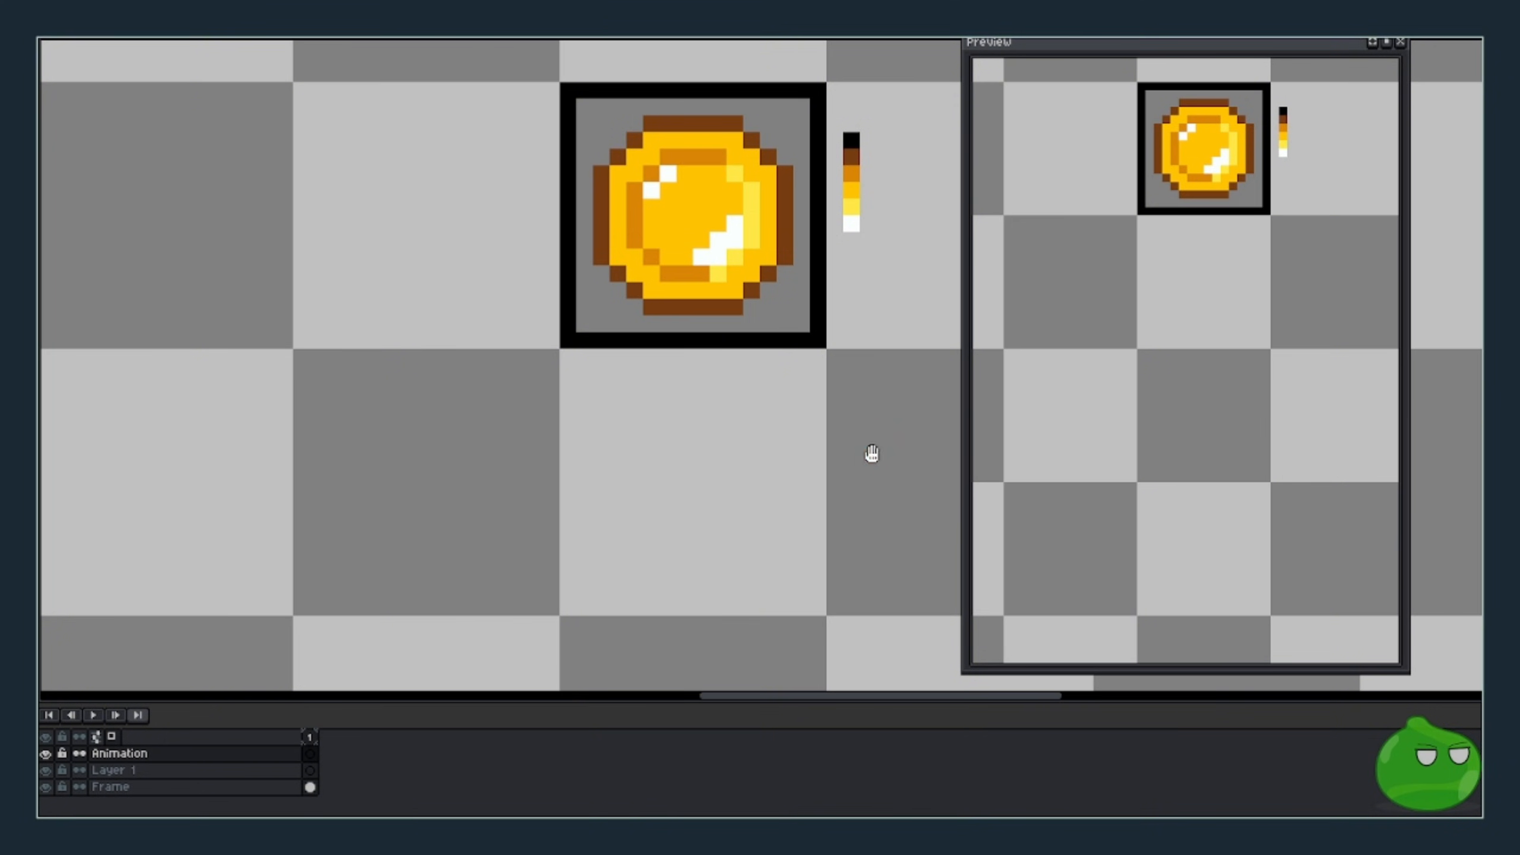
# - Sample the reference coin's brown and pencil a closed circular outline beneath it
pyautogui.keyDown('alt'); pyautogui.click(723, 310); pyautogui.keyUp('alt')
pyautogui.click(631, 407)
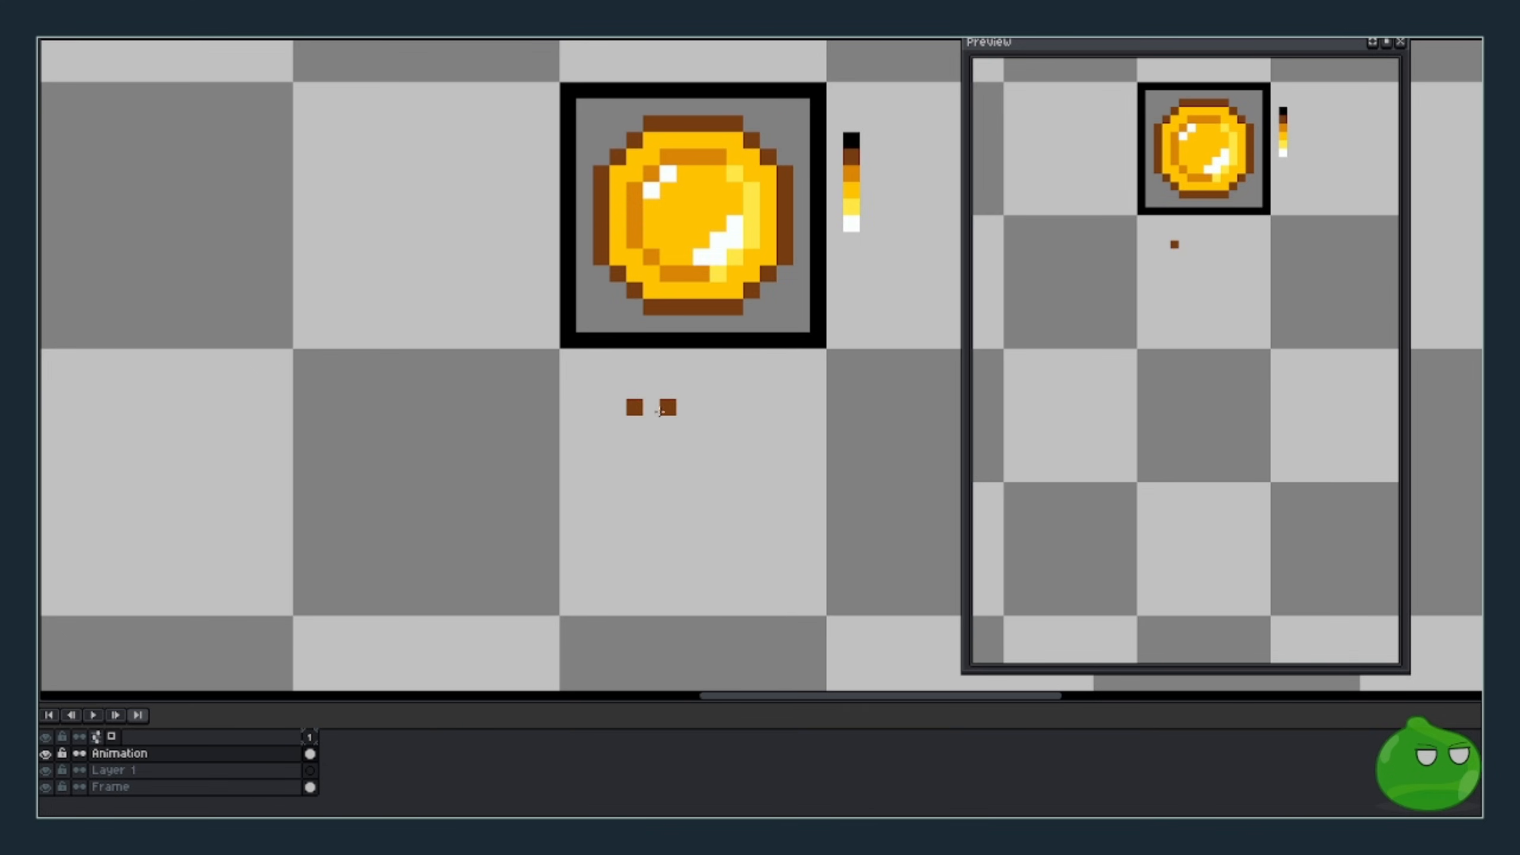
pyautogui.keyDown('shift'); pyautogui.click(698, 408); pyautogui.keyUp('shift')
pyautogui.moveTo(710, 408); pyautogui.dragTo(728, 409)
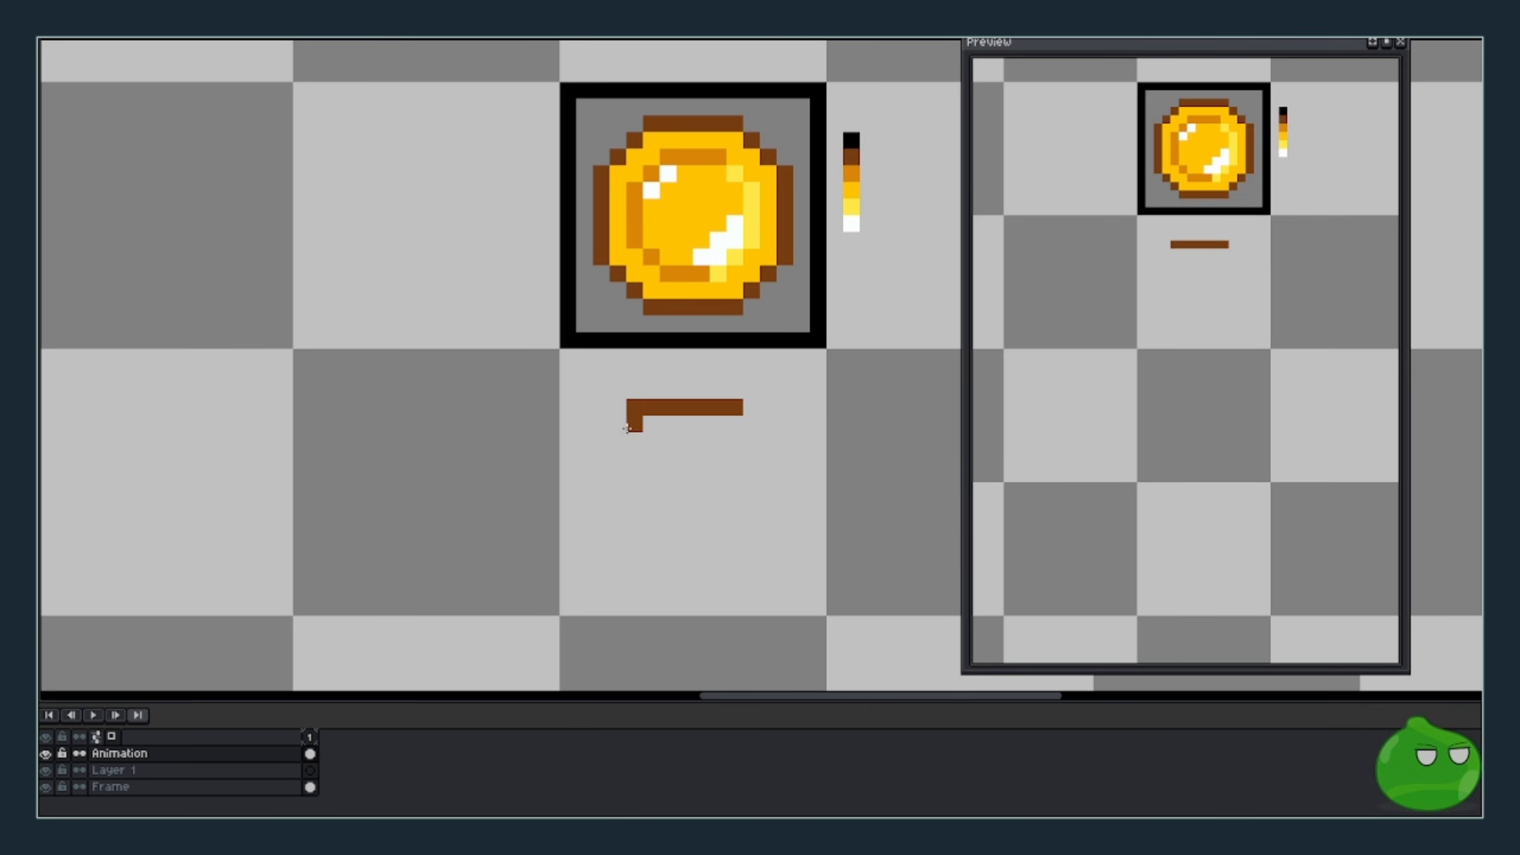
pyautogui.moveTo(618, 424)
pyautogui.mouseDown()
pyautogui.moveTo(584, 458)
pyautogui.moveTo(585, 536)
pyautogui.mouseUp()
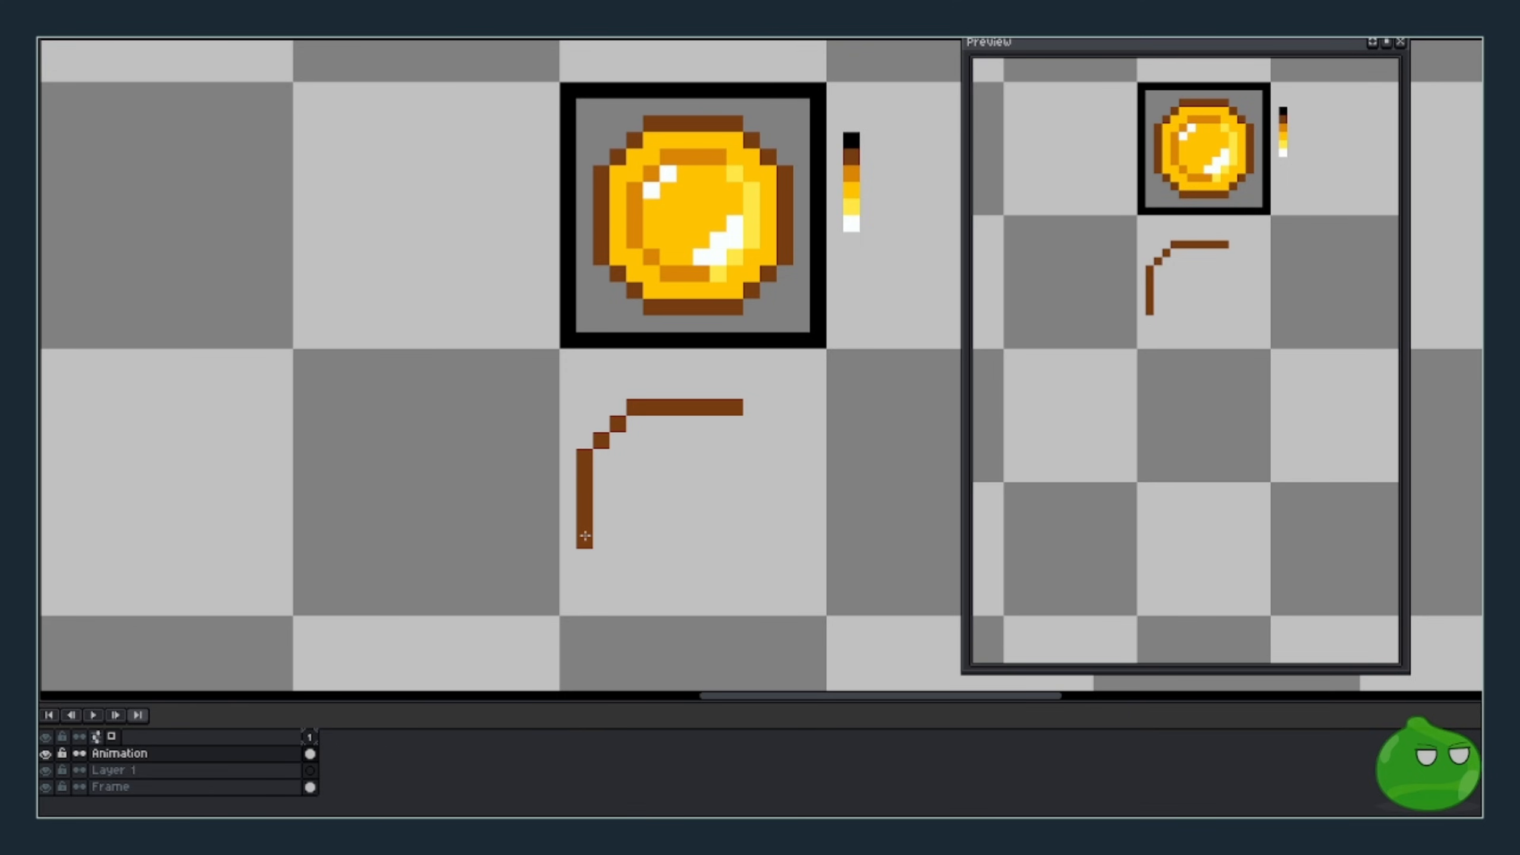
pyautogui.moveTo(591, 548)
pyautogui.mouseDown()
pyautogui.moveTo(636, 590)
pyautogui.moveTo(727, 592)
pyautogui.mouseUp()
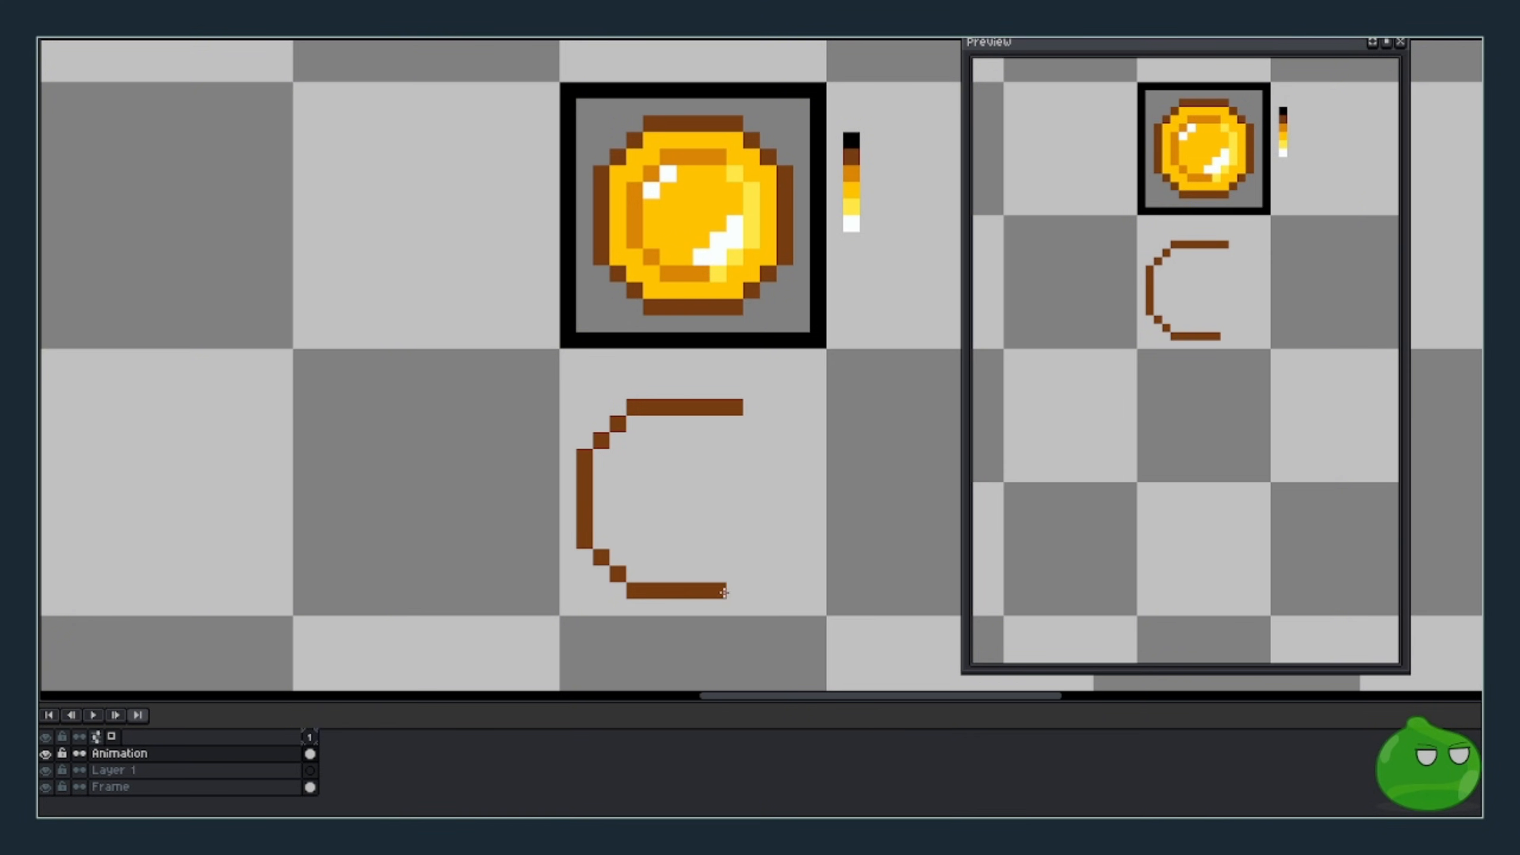
pyautogui.click(737, 573)
pyautogui.click(751, 557)
pyautogui.moveTo(769, 542); pyautogui.dragTo(768, 450)
pyautogui.click(752, 438)
pyautogui.click(735, 424)
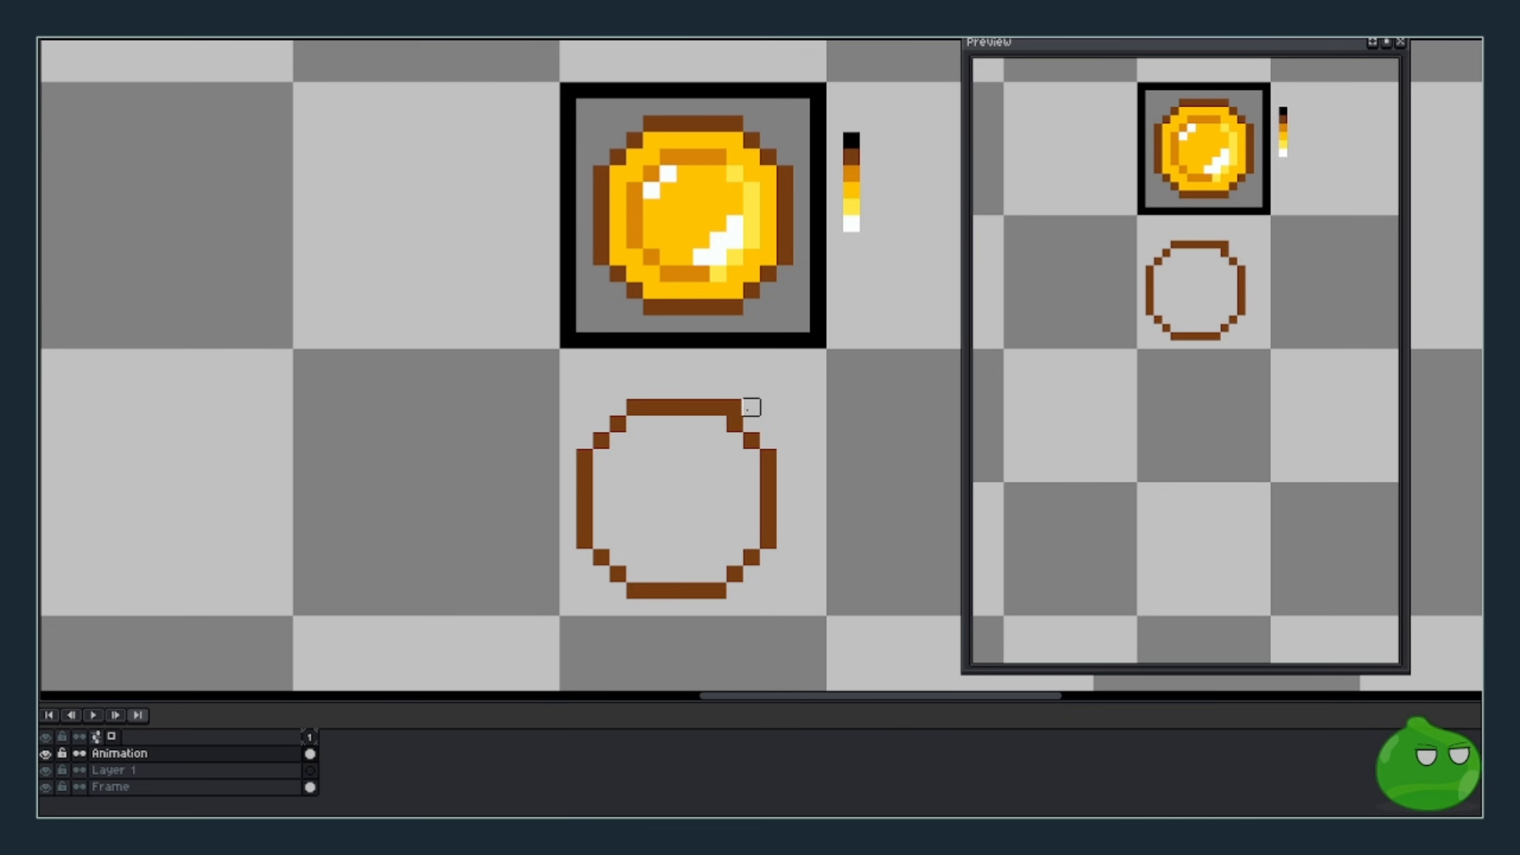
# - Erase the stray corner pixel, nudge the outline into place and fill its inside yellow
pyautogui.rightClick(735, 408)
pyautogui.press('m')
pyautogui.moveTo(541, 381)
pyautogui.mouseDown()
pyautogui.moveTo(801, 590)
pyautogui.moveTo(813, 619)
pyautogui.mouseUp()
pyautogui.moveTo(774, 553)
pyautogui.mouseDown()
pyautogui.moveTo(777, 523)
pyautogui.moveTo(793, 523)
pyautogui.mouseUp()
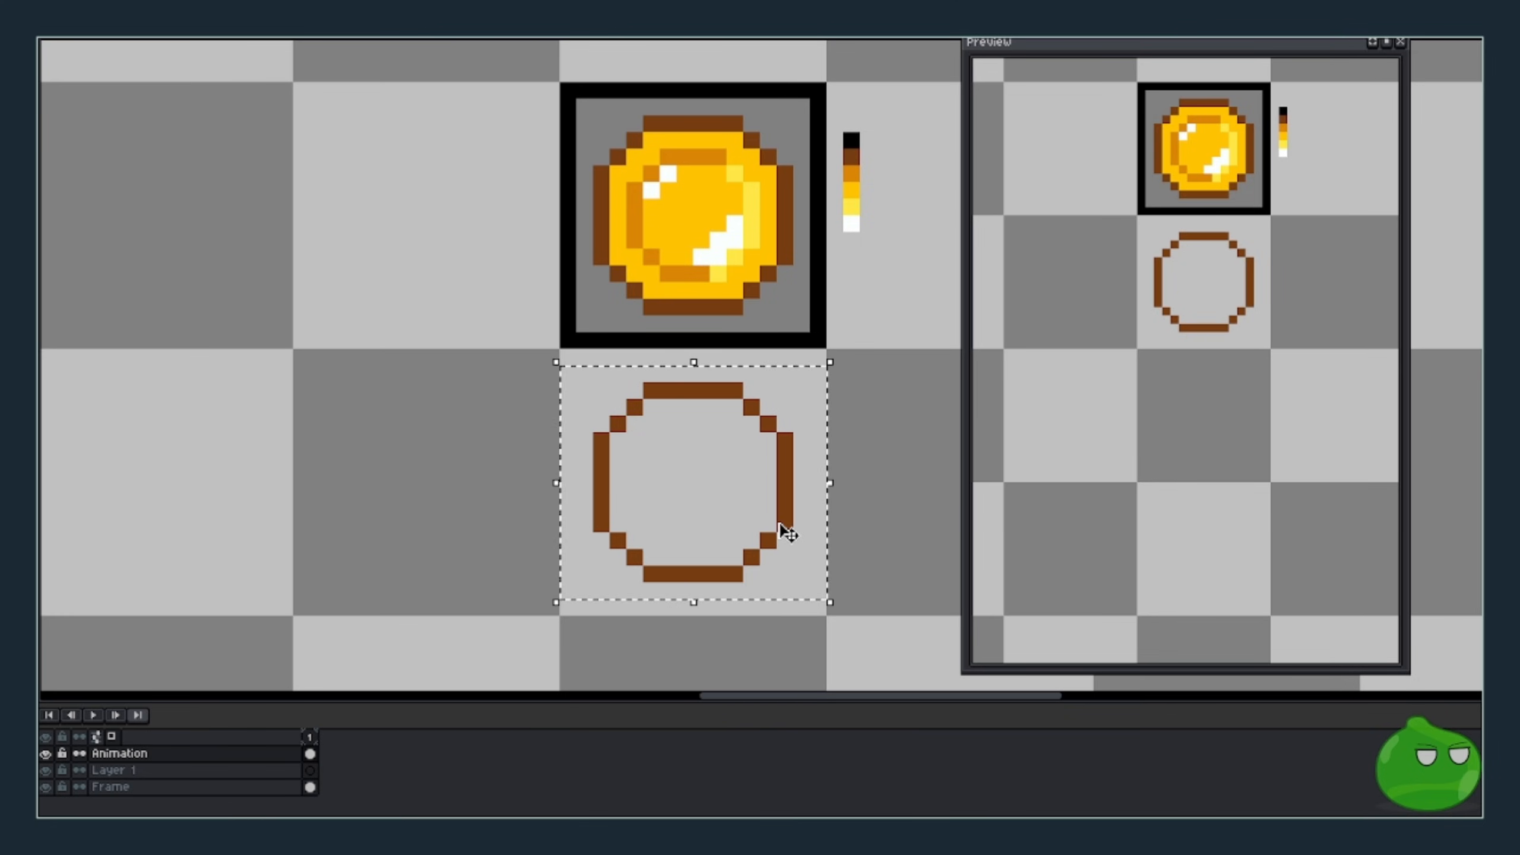
pyautogui.hotkey('ctrl', 'd')
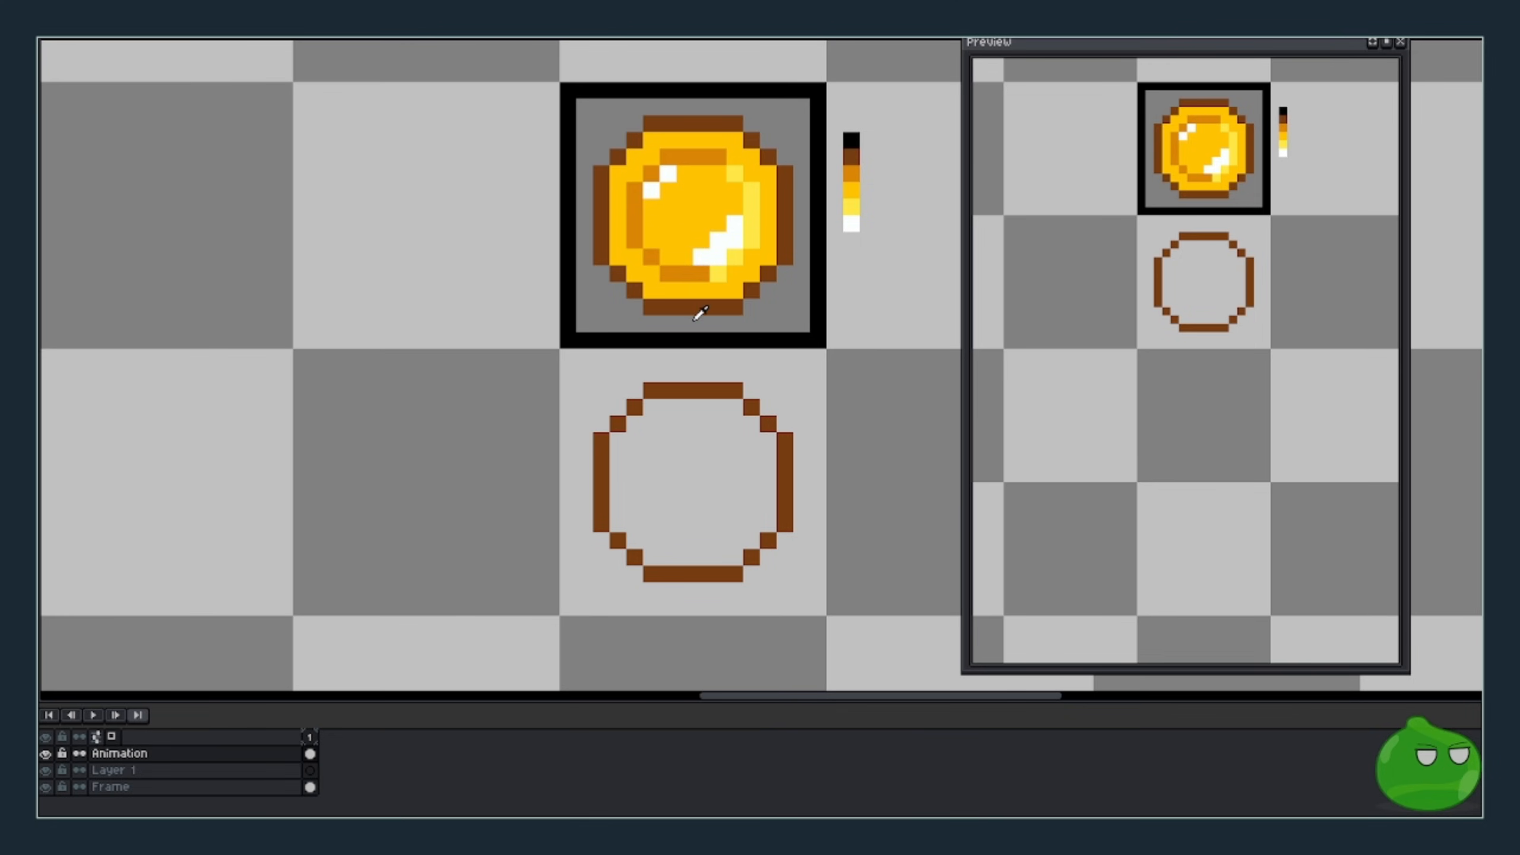
pyautogui.click(682, 456)
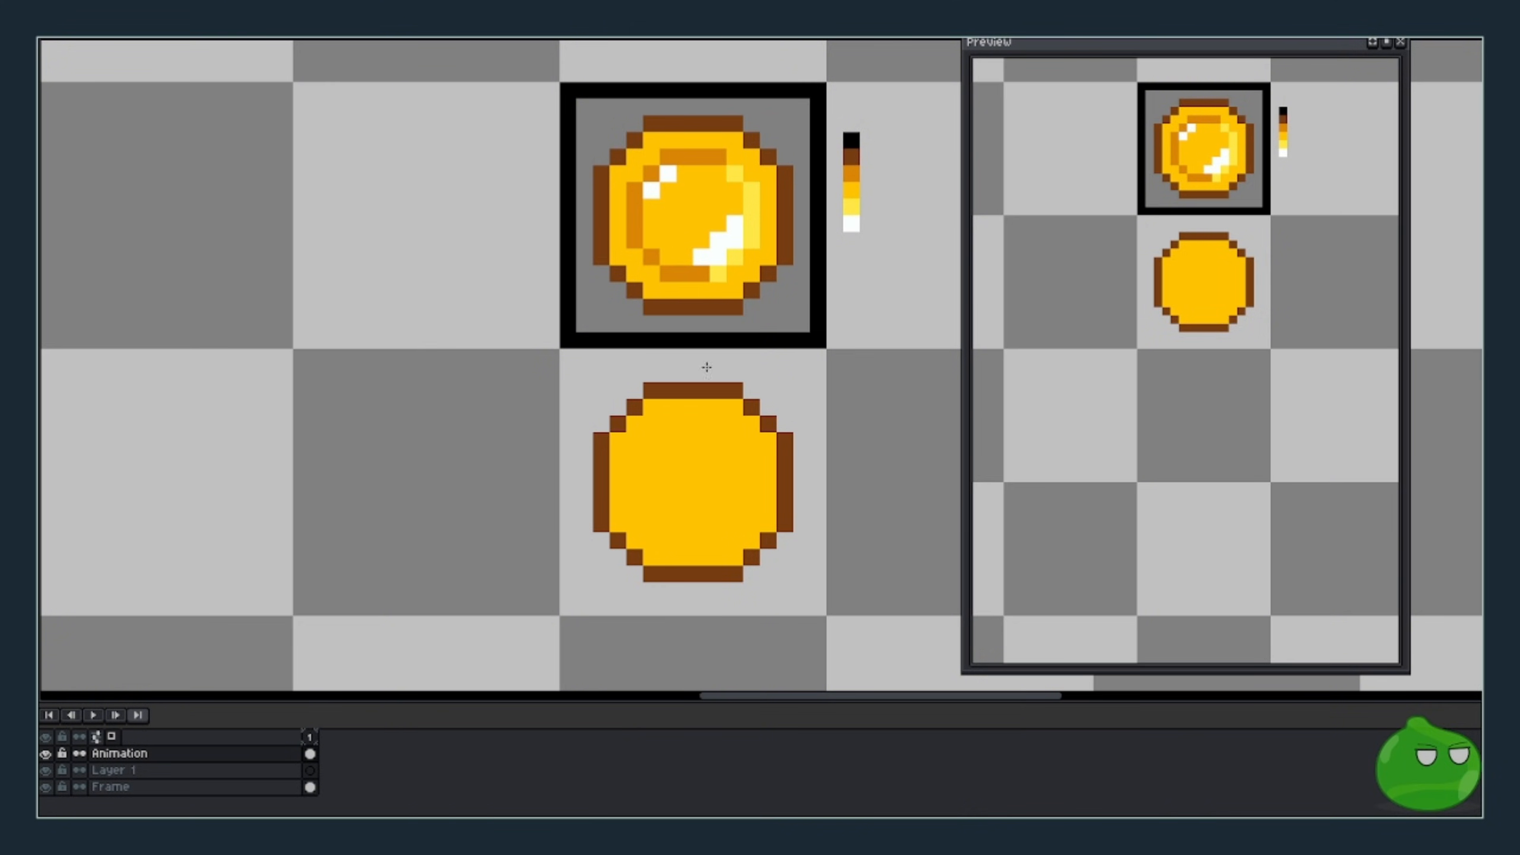
# - Draw a darker orange inner ring just inside the coin's outline
pyautogui.click(641, 468)
pyautogui.click(636, 457)
pyautogui.click(652, 441)
pyautogui.click(666, 426)
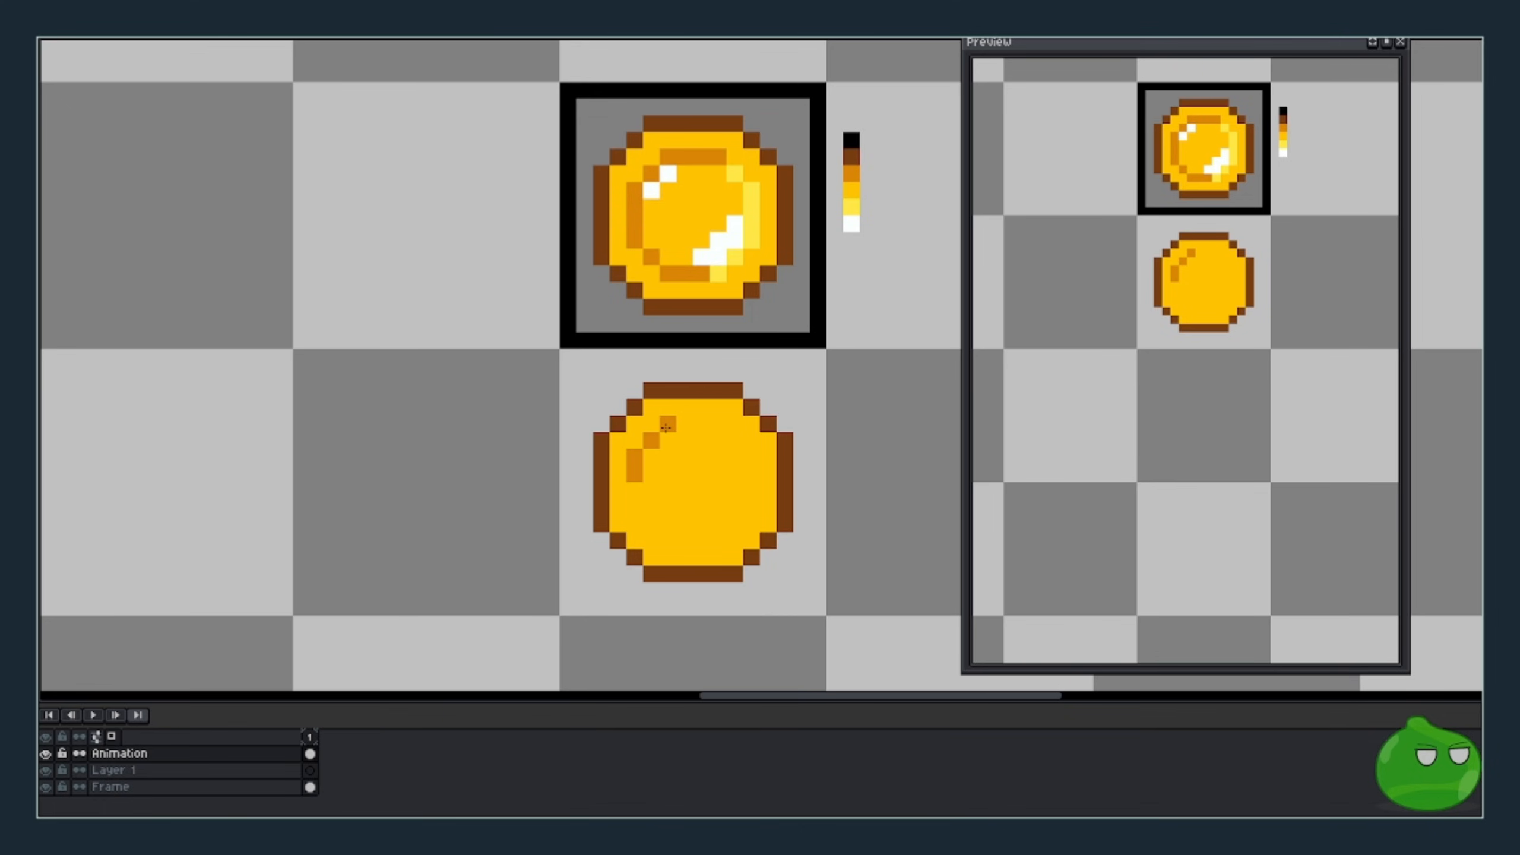
pyautogui.moveTo(666, 426); pyautogui.dragTo(710, 425)
pyautogui.click(735, 442)
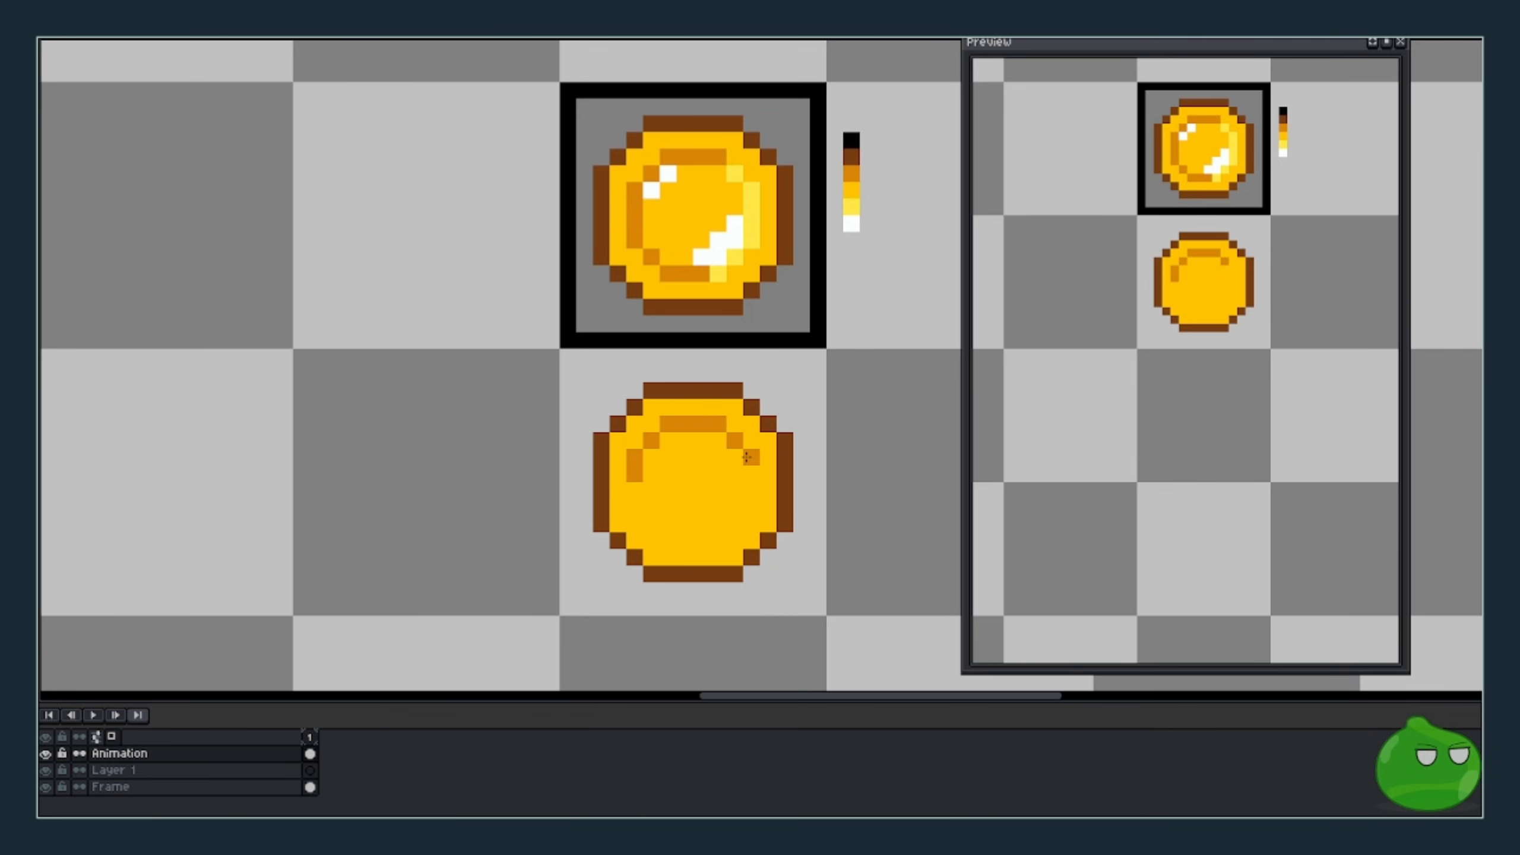
pyautogui.click(749, 457)
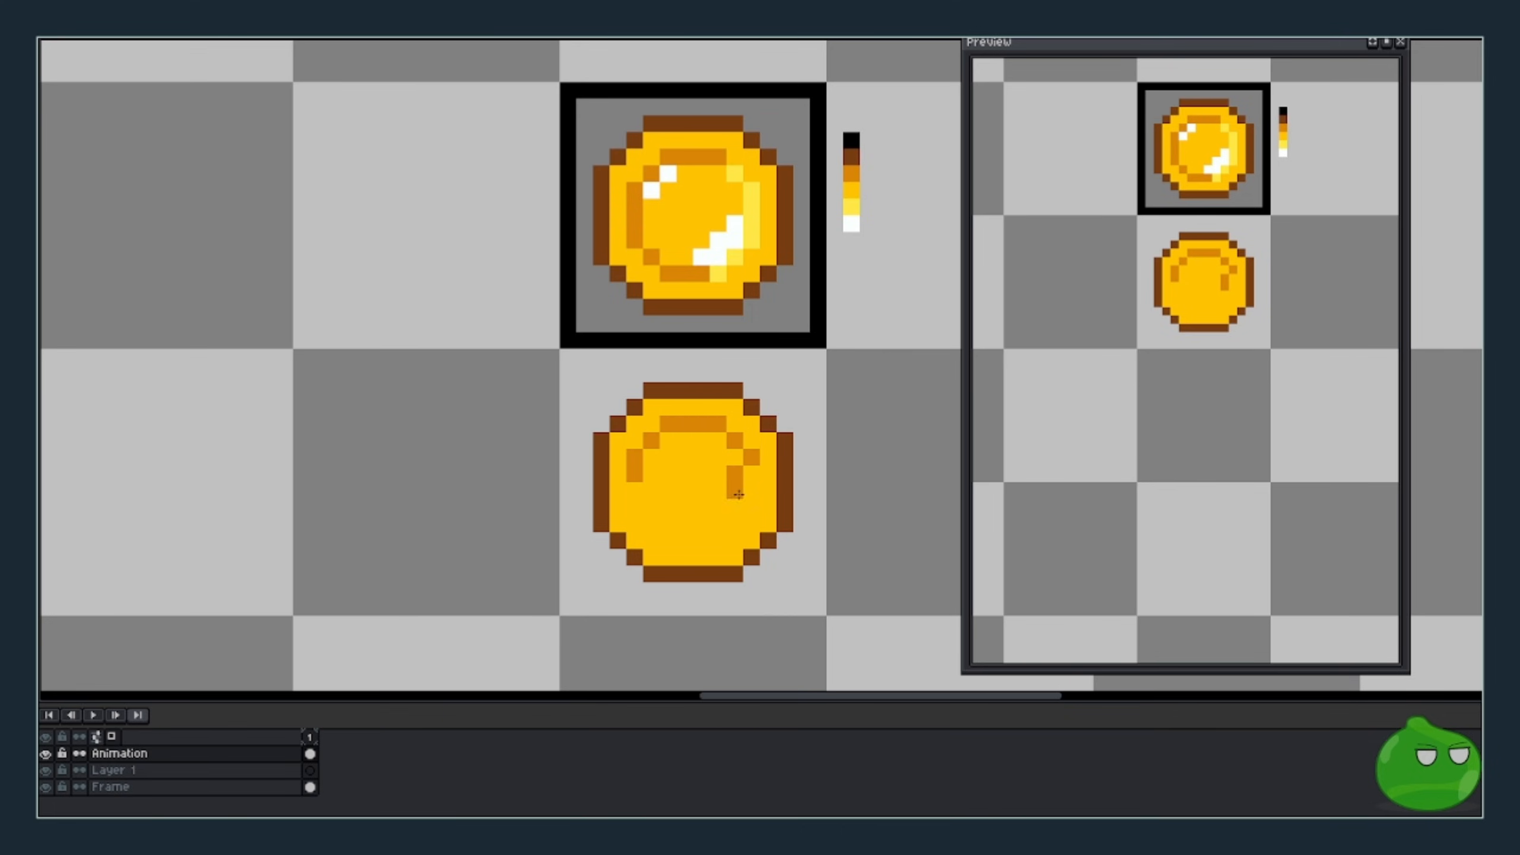
pyautogui.click(738, 526)
pyautogui.moveTo(738, 526); pyautogui.dragTo(668, 546)
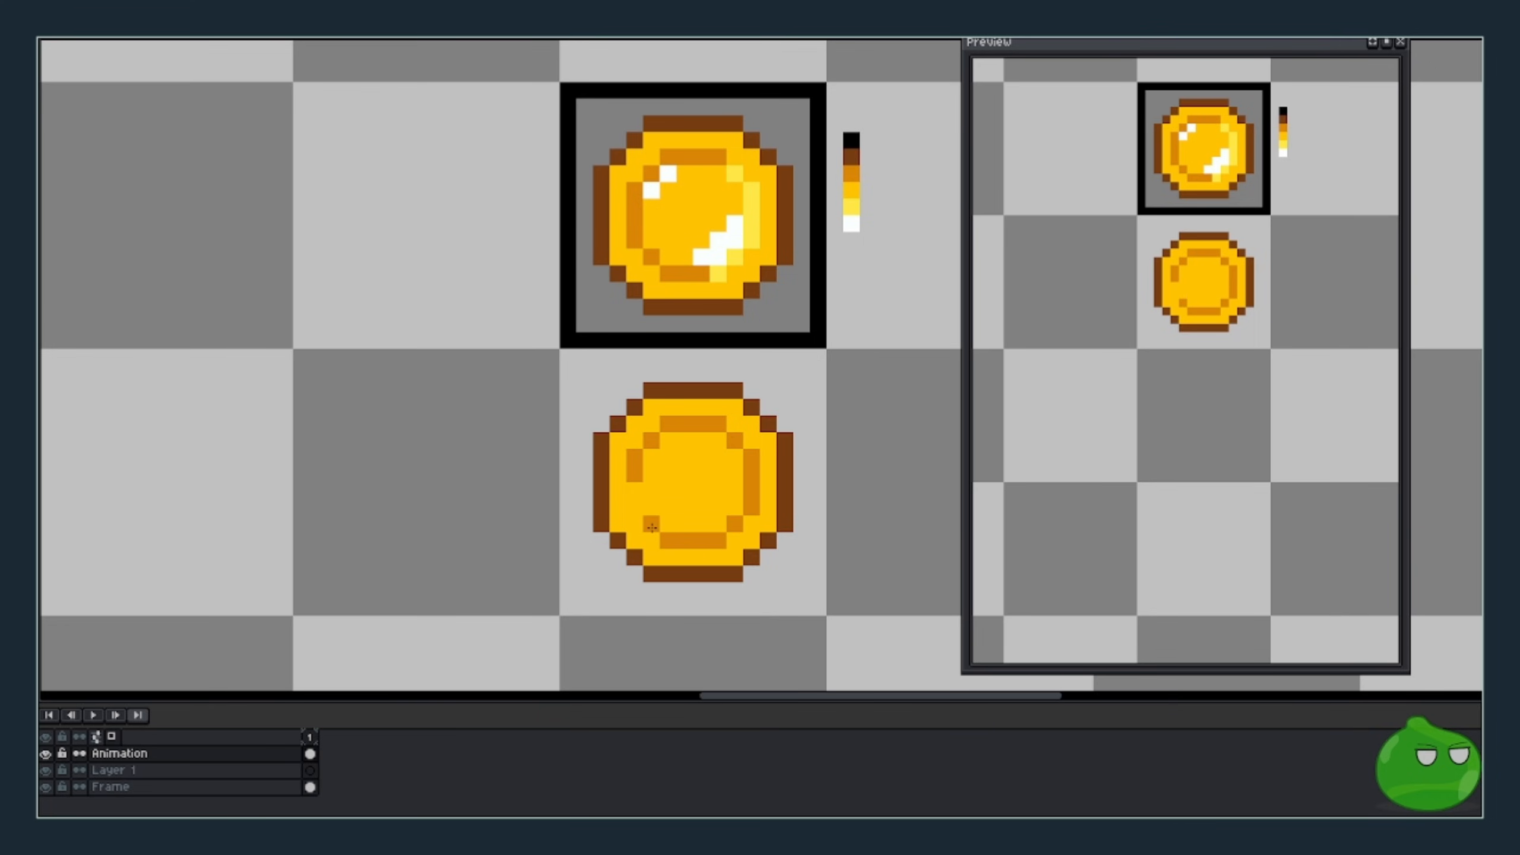
pyautogui.click(637, 497)
# - Add white highlights at the upper left and a diagonal white streak on the right
pyautogui.keyDown('alt'); pyautogui.click(670, 177); pyautogui.keyUp('alt')
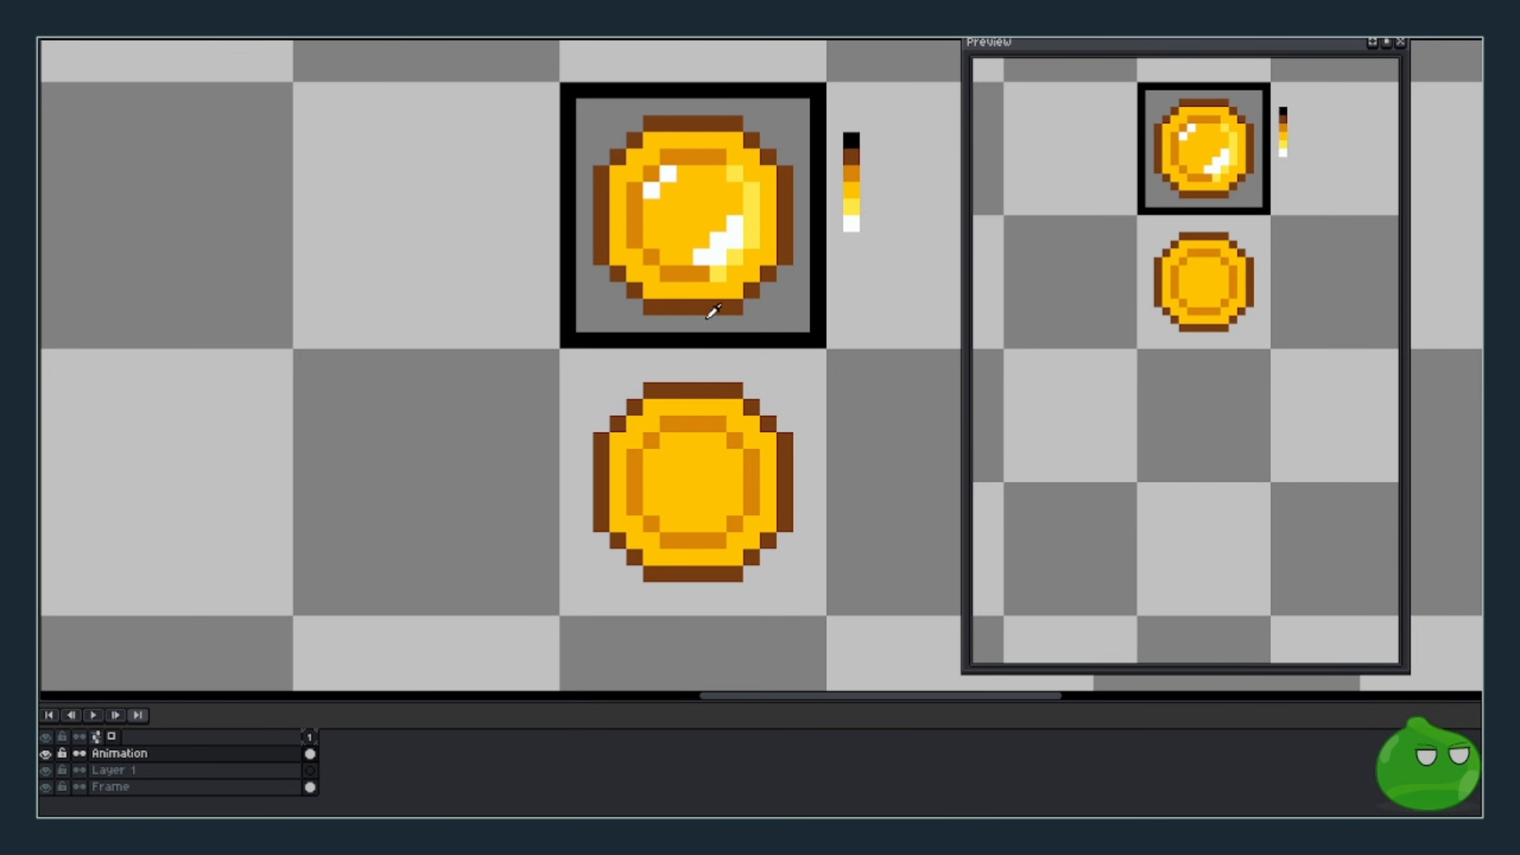
pyautogui.click(651, 457)
pyautogui.click(666, 442)
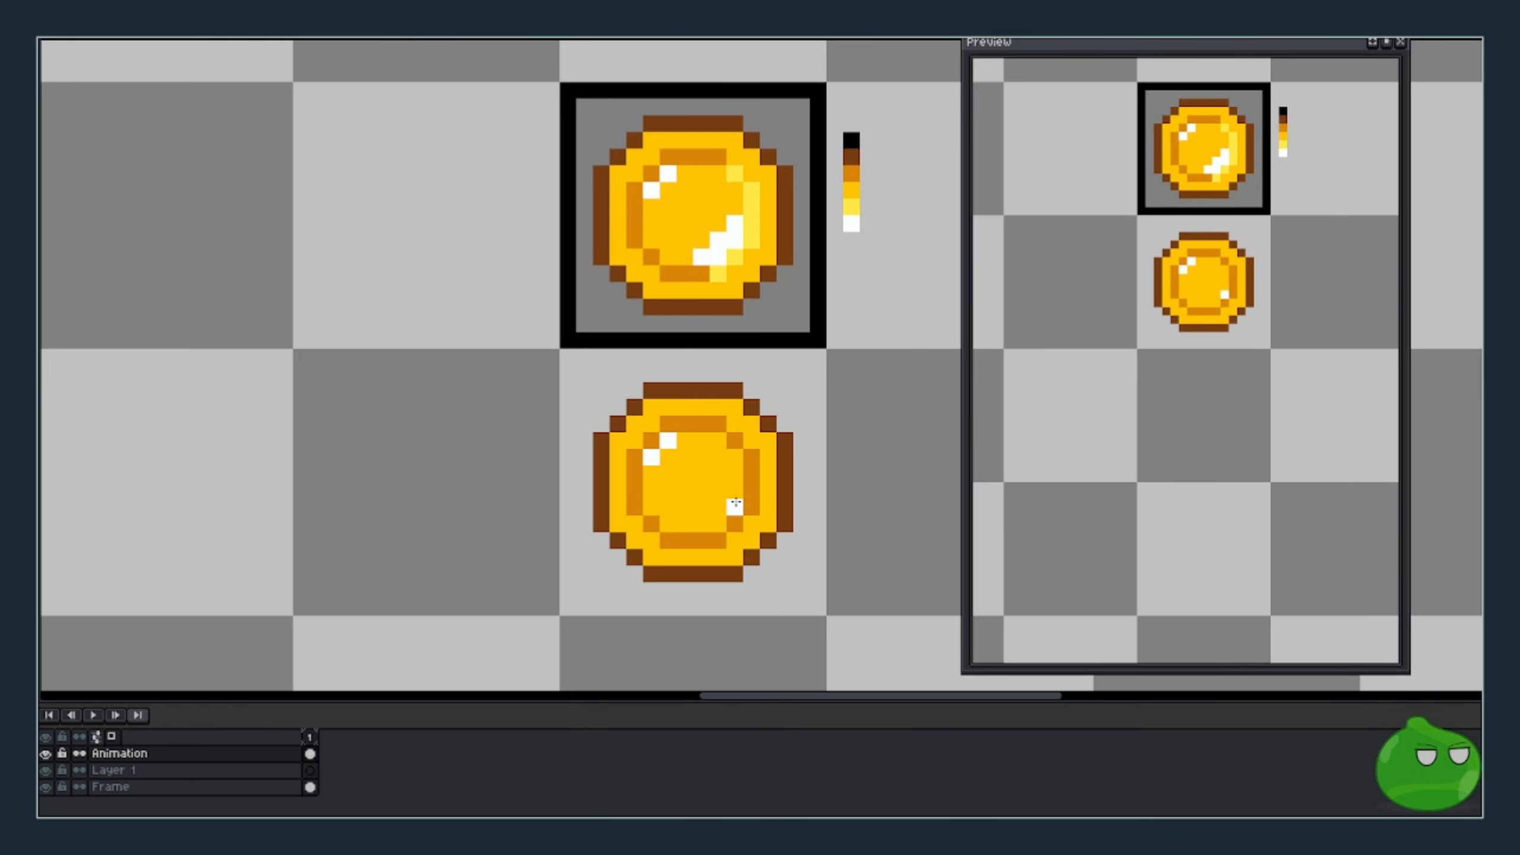
pyautogui.moveTo(734, 490); pyautogui.dragTo(729, 516)
pyautogui.click(719, 523)
pyautogui.click(702, 524)
pyautogui.click(718, 508)
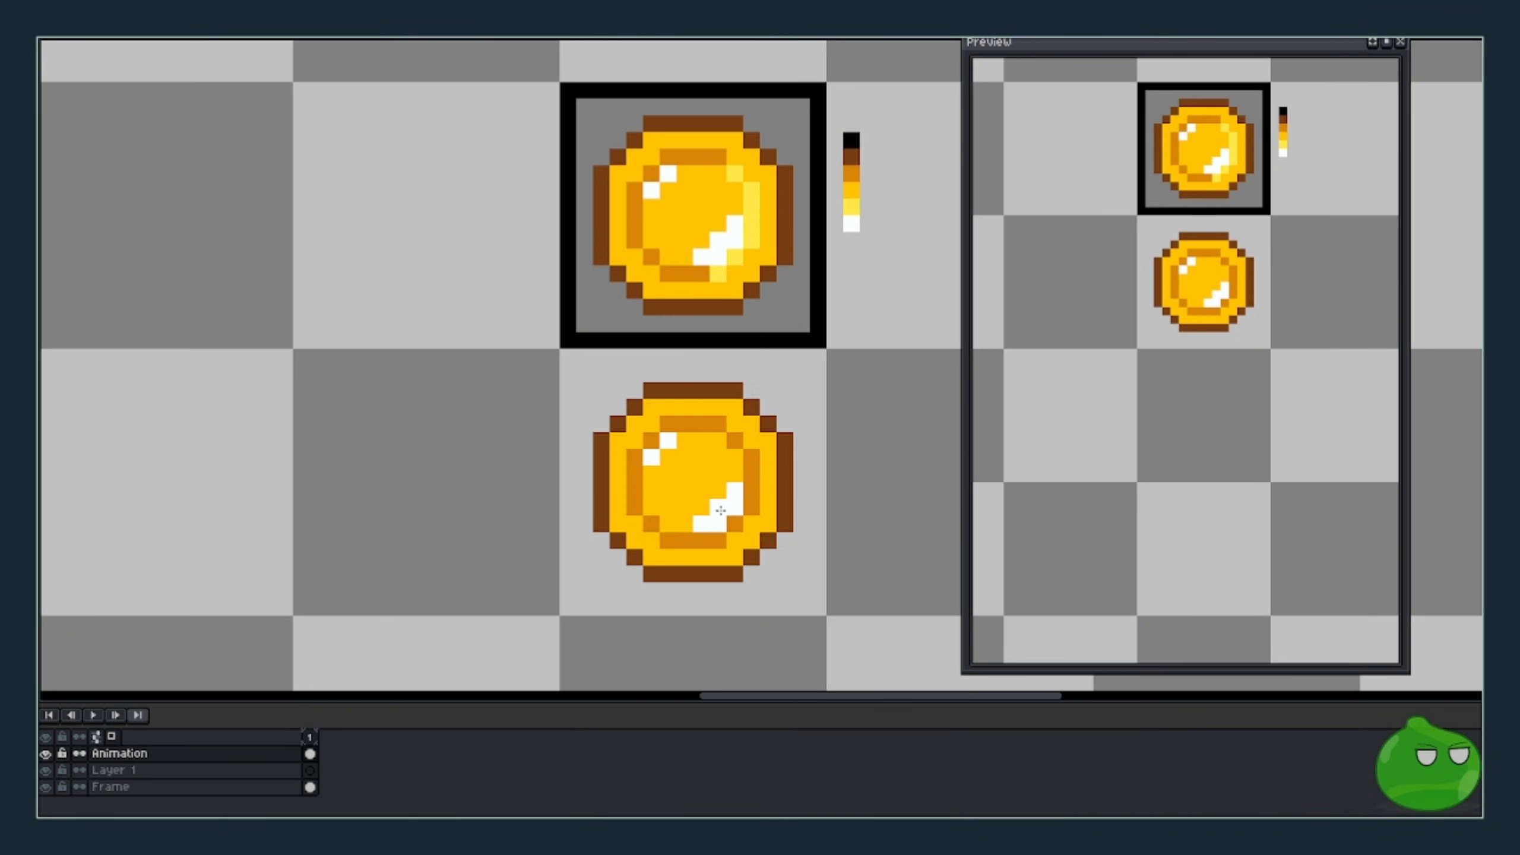
# - Lighten the right and lower-right inner rim with the reference's light yellow
pyautogui.keyDown('alt'); pyautogui.click(753, 188); pyautogui.keyUp('alt')
pyautogui.click(739, 419)
pyautogui.click(735, 441)
pyautogui.moveTo(752, 459); pyautogui.dragTo(742, 526)
pyautogui.click(740, 525)
pyautogui.click(721, 542)
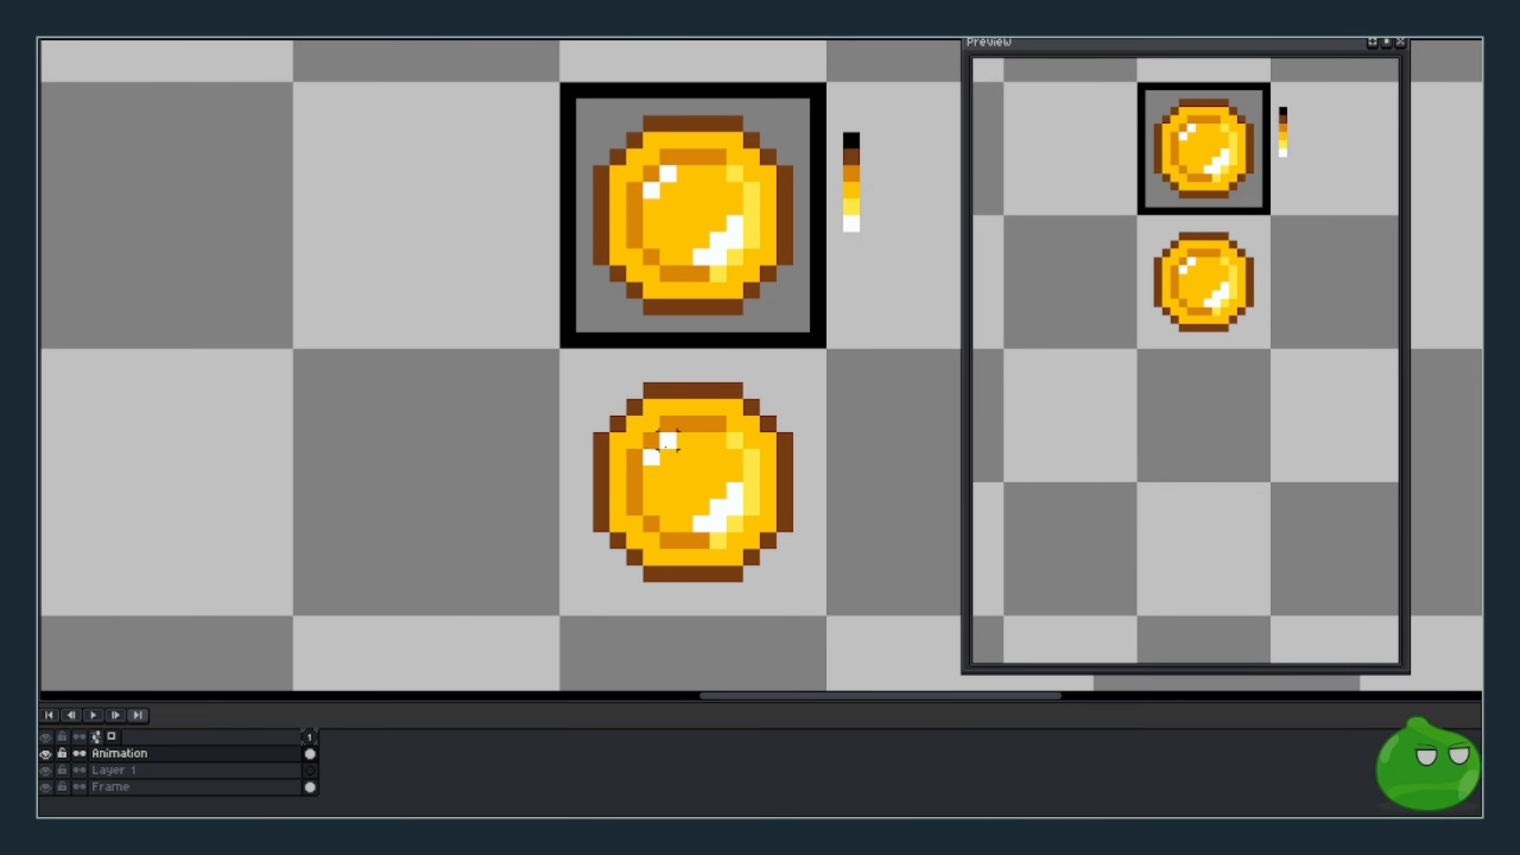
# - Add frame 2 and shift the coin's selected left part one pixel right
pyautogui.moveTo(573, 362); pyautogui.dragTo(663, 618)
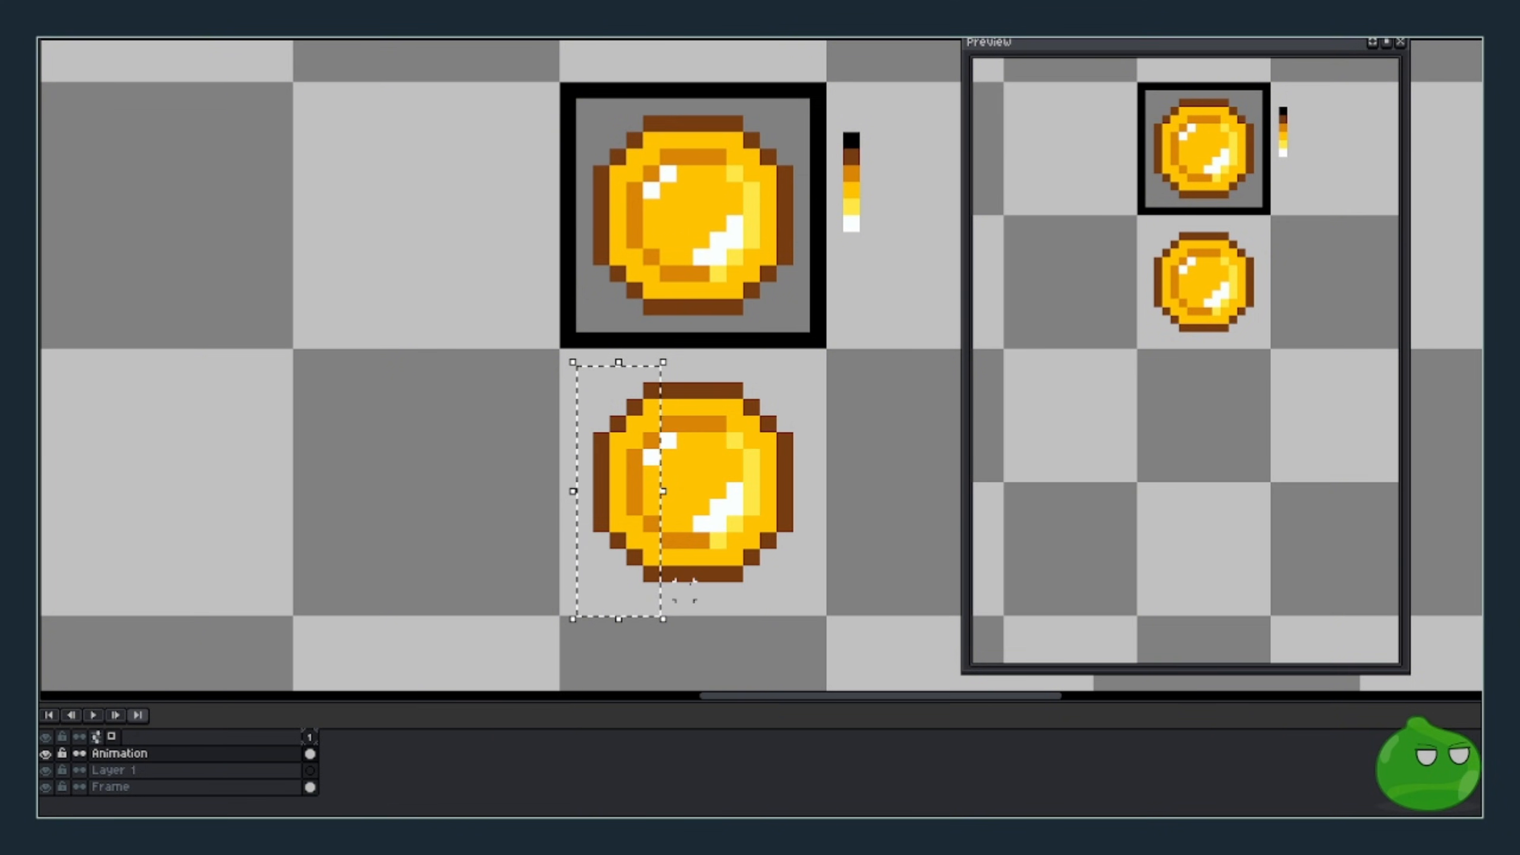
pyautogui.press('Right')
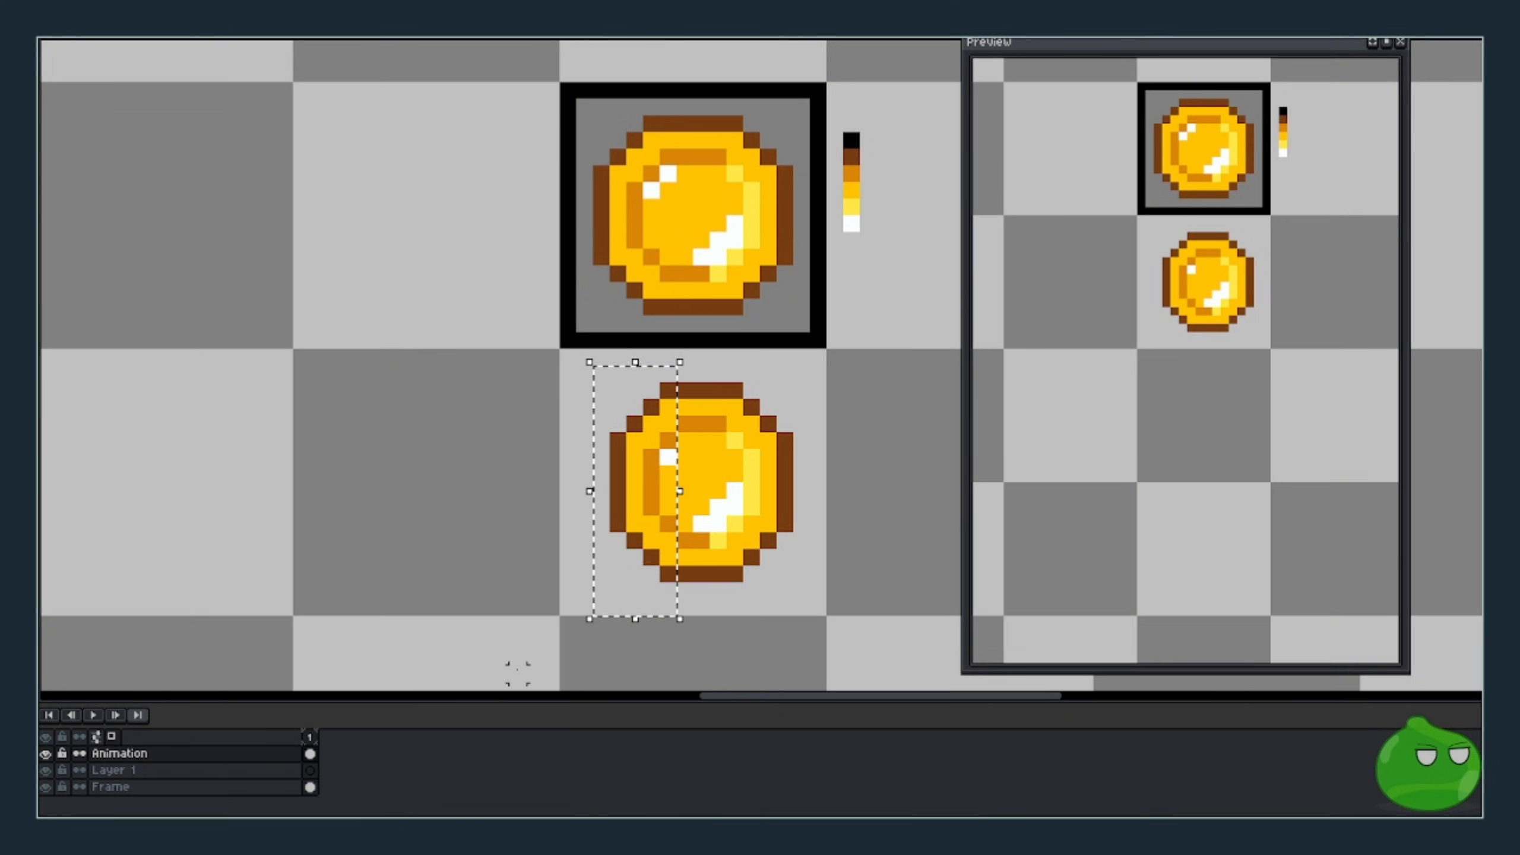
pyautogui.press('Left')
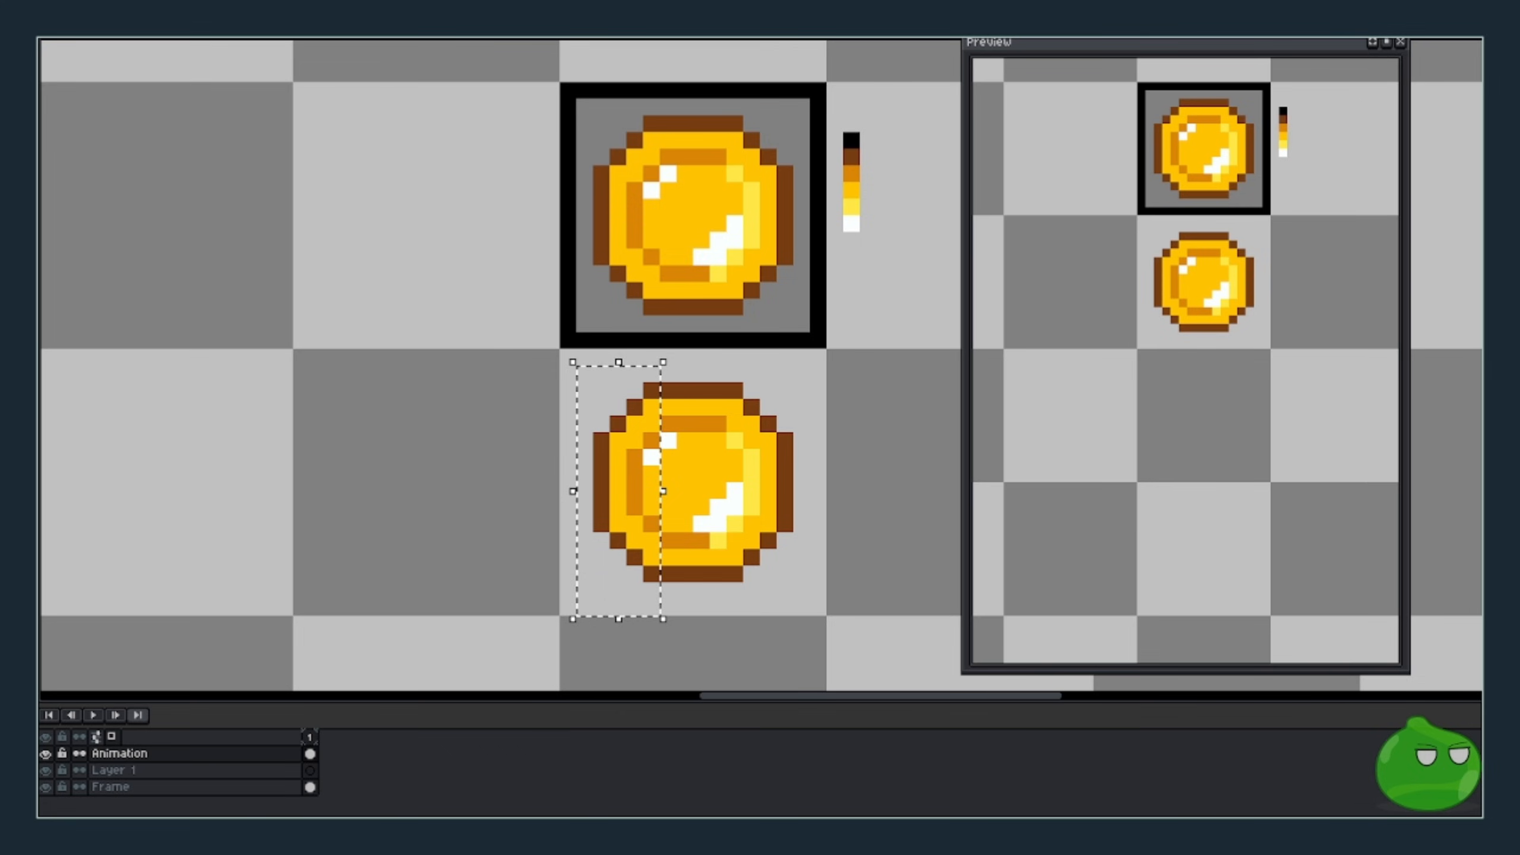
pyautogui.hotkey('alt', 'n')
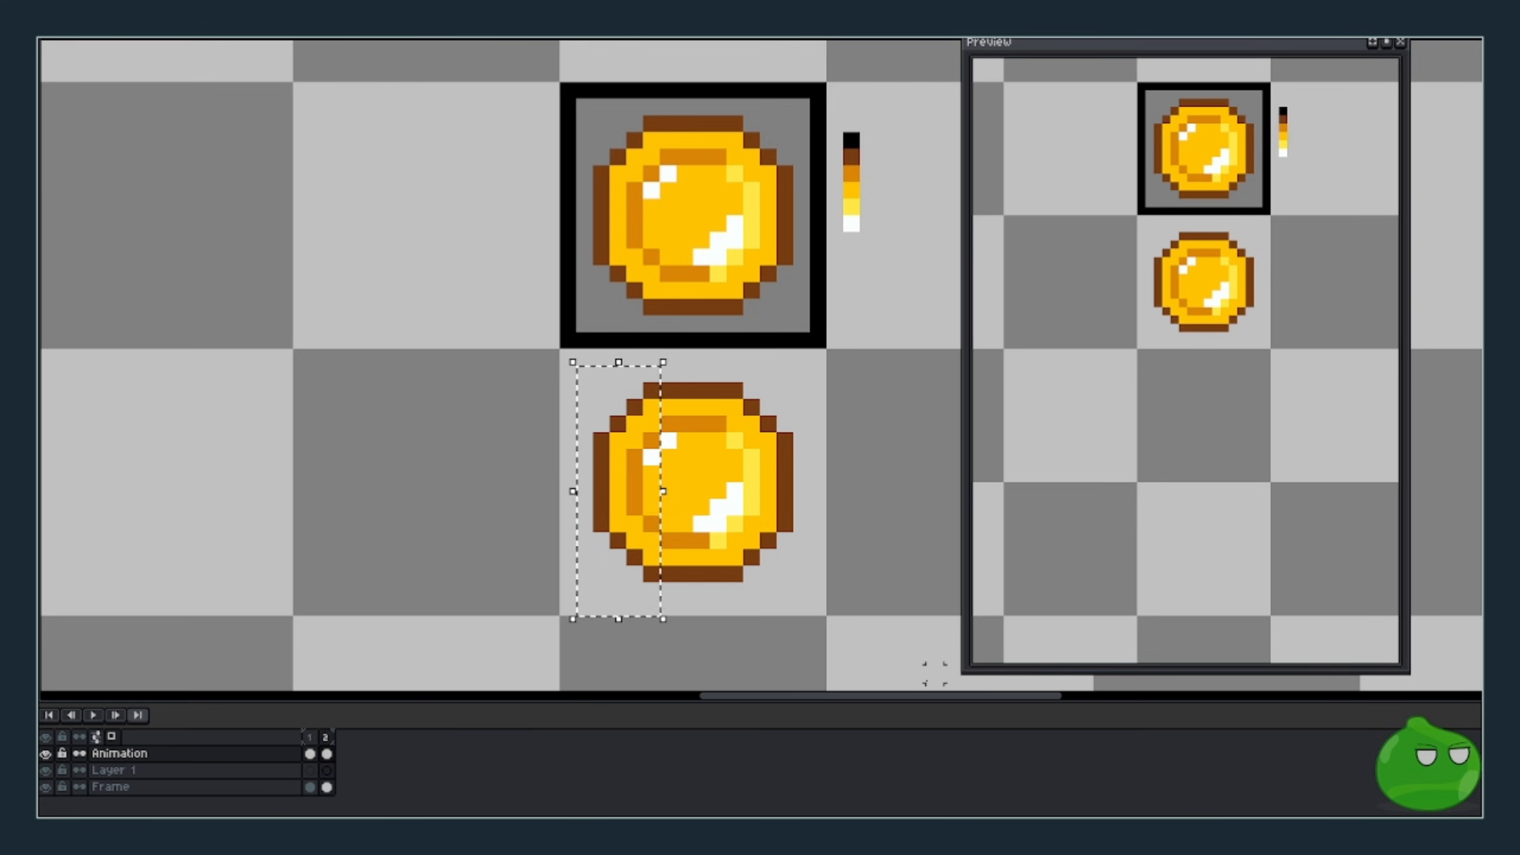
pyautogui.press('Right')
pyautogui.click(900, 624)
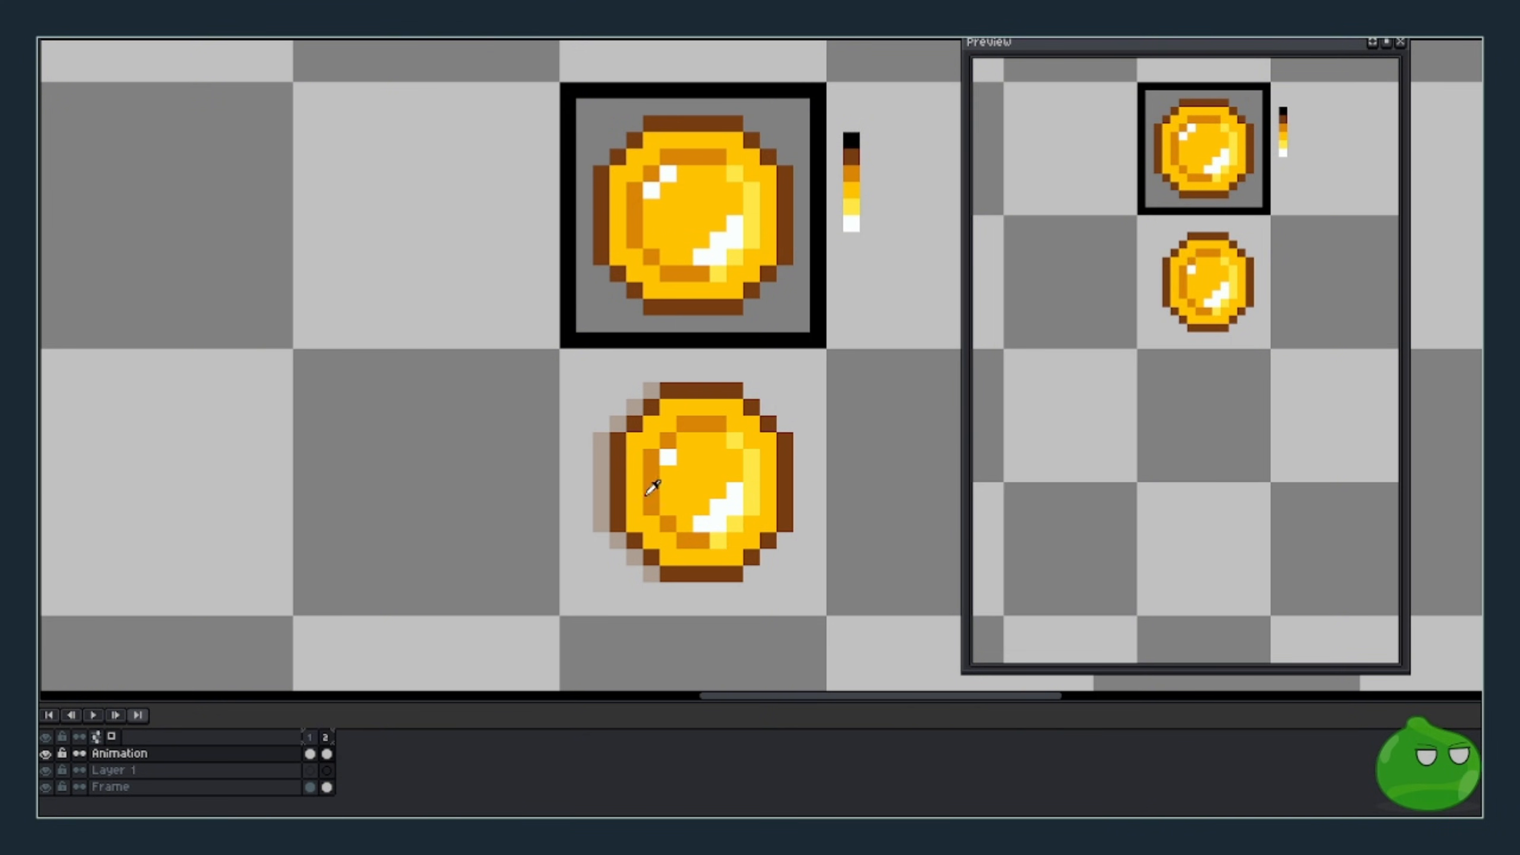
# - Place a few white highlight pixels on the coin, undoing the last one
pyautogui.keyDown('alt'); pyautogui.click(668, 461); pyautogui.keyUp('alt')
pyautogui.click(651, 441)
pyautogui.click(684, 408)
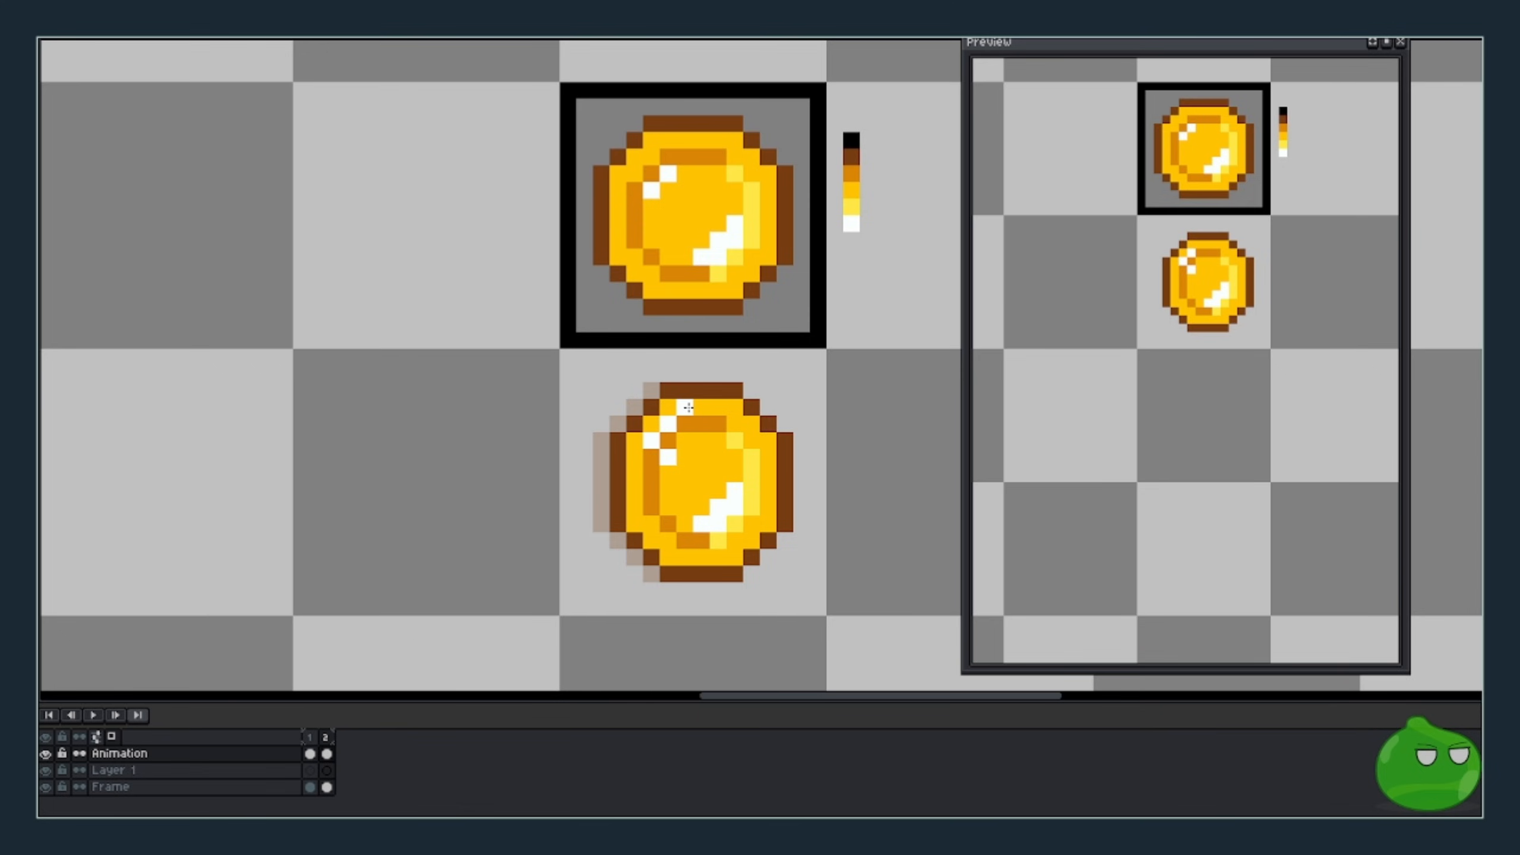
pyautogui.click(684, 507)
pyautogui.hotkey('ctrl', 'z')
# - Paint over the old lower-right highlight pixels with yellow
pyautogui.click(734, 492)
pyautogui.click(702, 522)
pyautogui.click(718, 508)
pyautogui.click(718, 521)
pyautogui.click(733, 508)
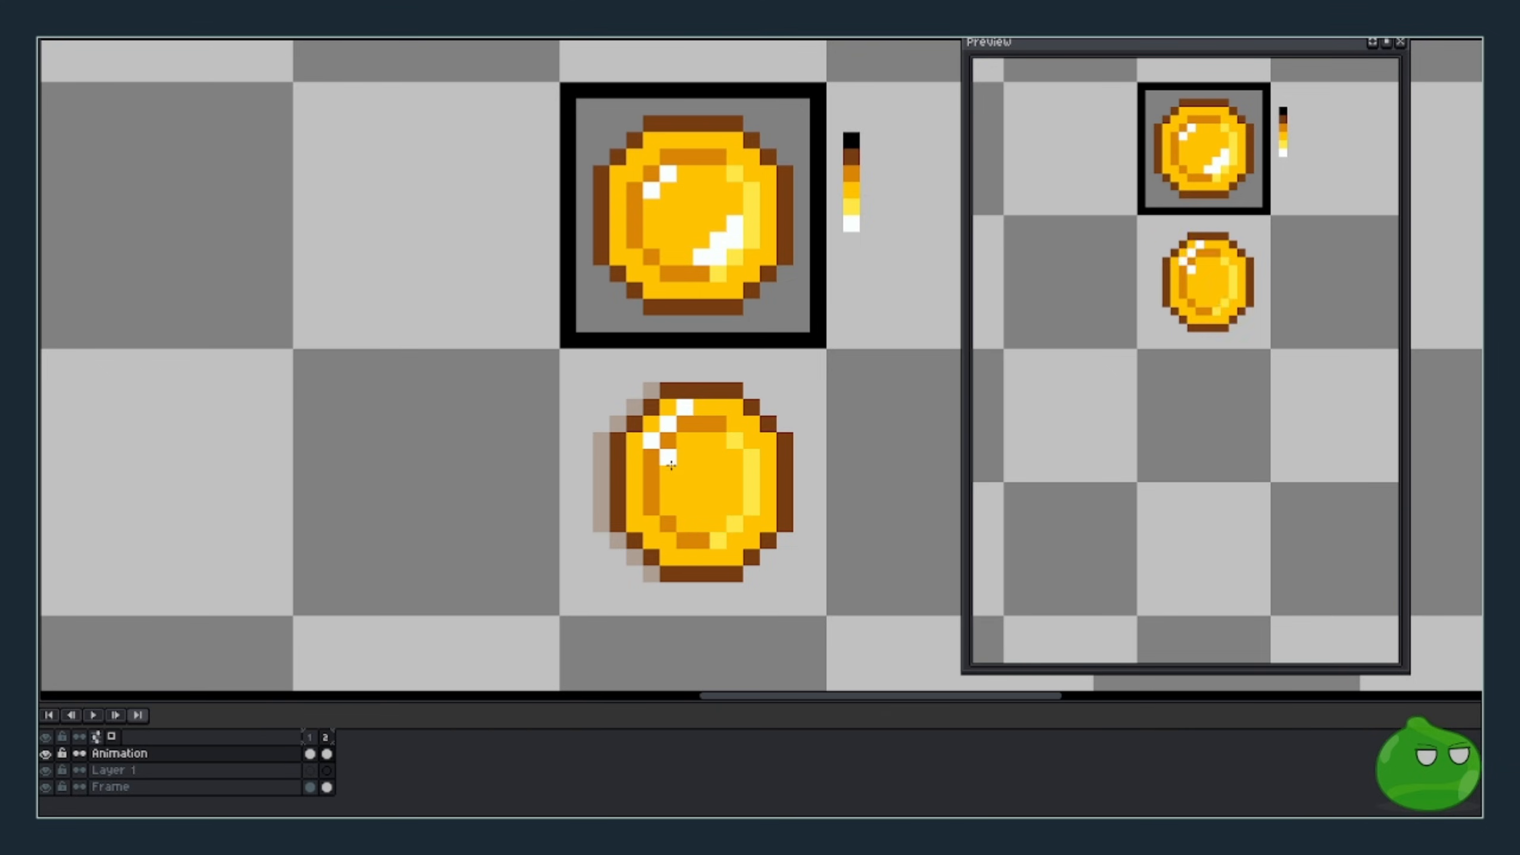
pyautogui.click(669, 459)
# - Draw a thick white diagonal highlight from the coin's lower-left edge to its upper right
pyautogui.click(652, 541)
pyautogui.click(651, 524)
pyautogui.click(634, 524)
pyautogui.moveTo(666, 510)
pyautogui.mouseDown()
pyautogui.moveTo(715, 452)
pyautogui.moveTo(701, 490)
pyautogui.mouseUp()
pyautogui.click(717, 441)
pyautogui.click(730, 459)
pyautogui.hotkey('ctrl', 'z')
pyautogui.moveTo(702, 506)
pyautogui.mouseDown()
pyautogui.moveTo(665, 495)
pyautogui.moveTo(699, 454)
pyautogui.mouseUp()
pyautogui.click(680, 508)
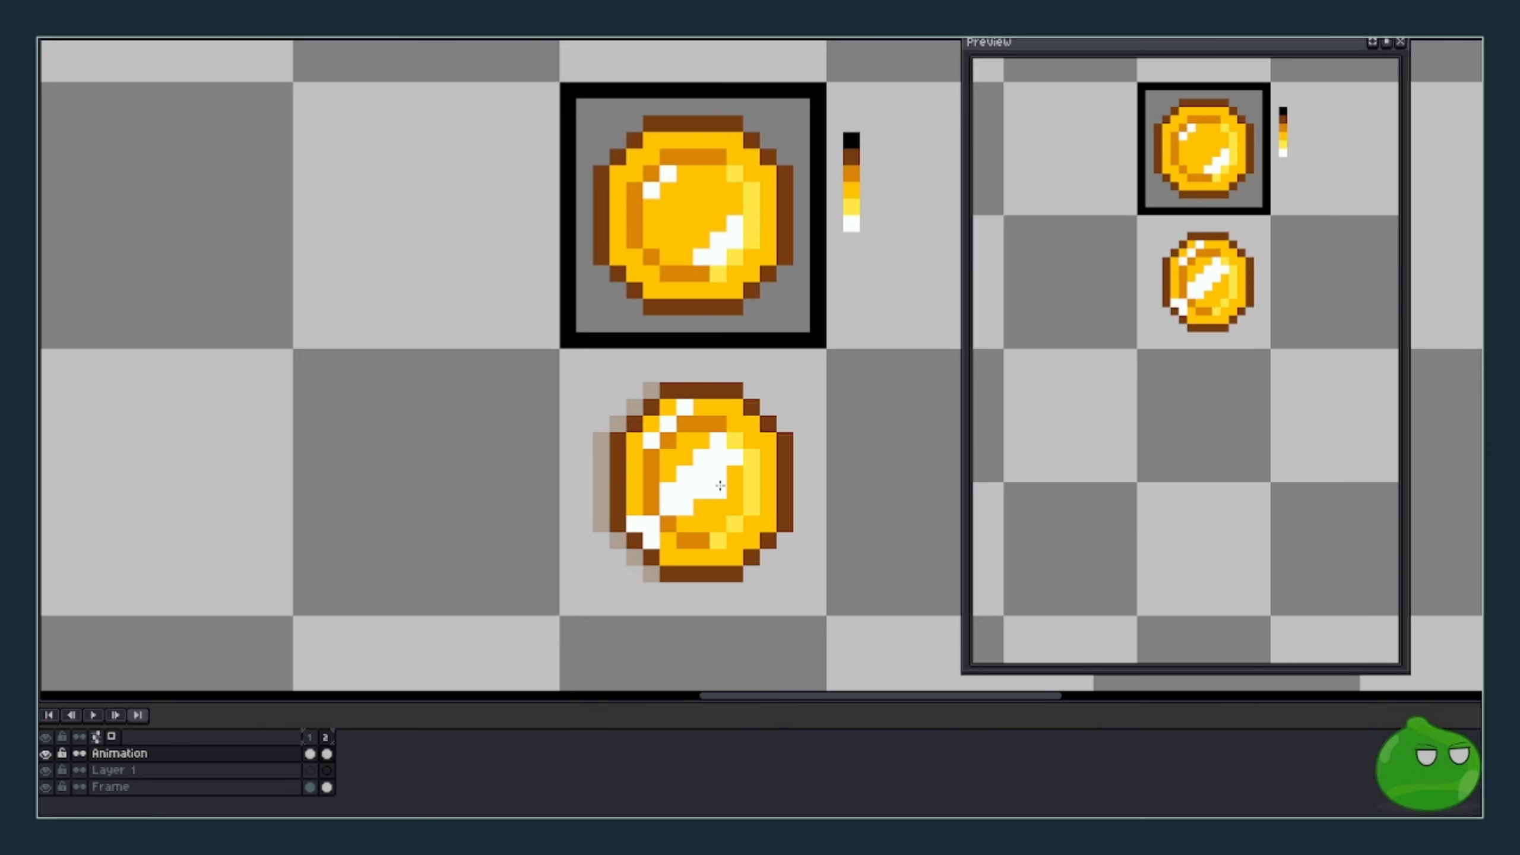
# - Turn lower-left orange pixels light yellow and add white pixels along the upper-right edge
pyautogui.keyDown('alt'); pyautogui.click(723, 541); pyautogui.keyUp('alt')
pyautogui.click(669, 524)
pyautogui.click(652, 508)
pyautogui.click(748, 428)
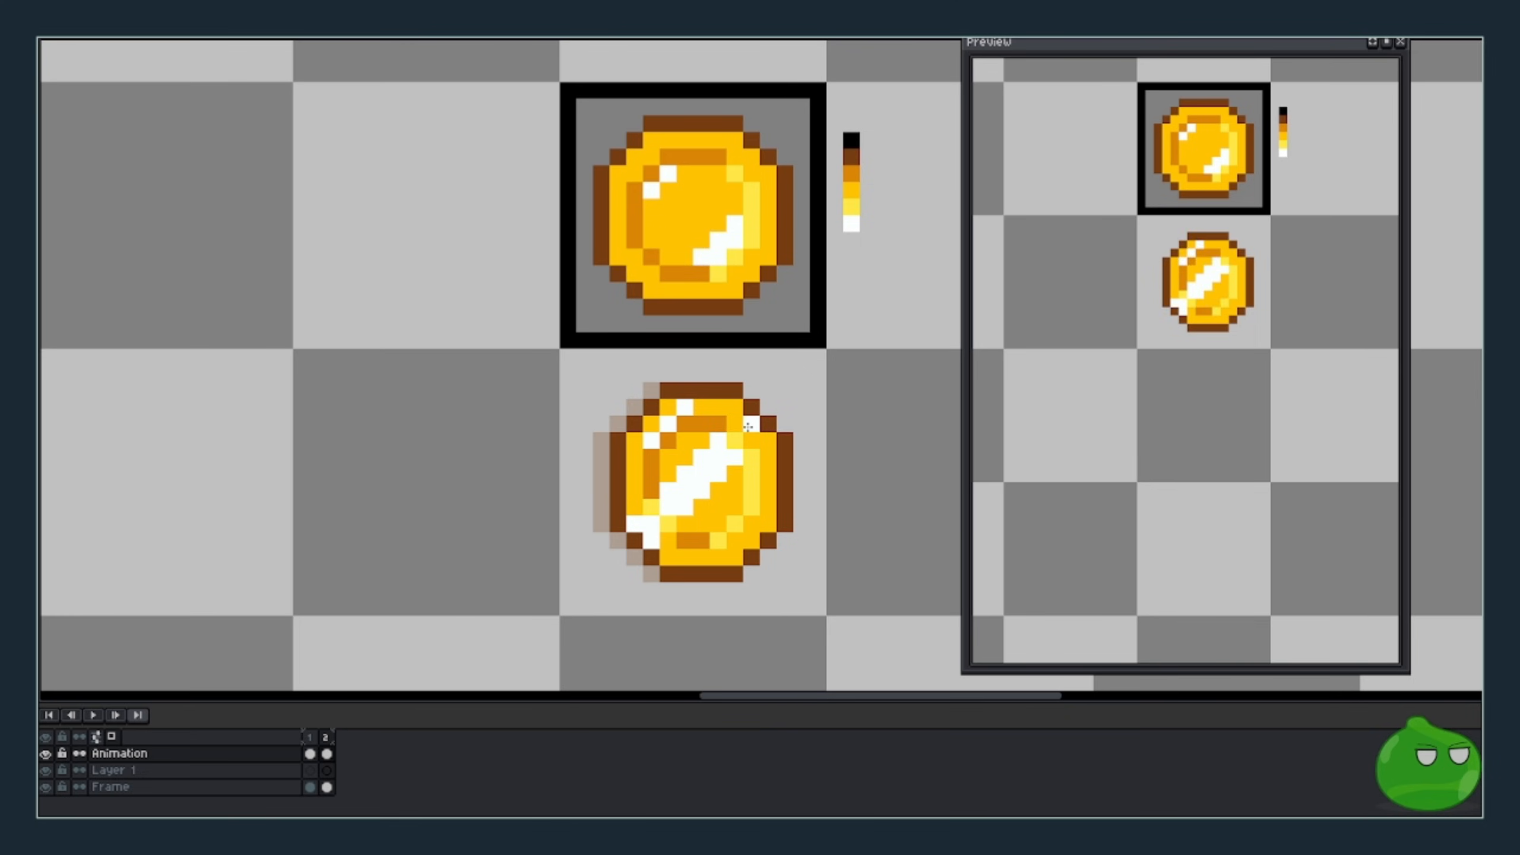
pyautogui.moveTo(745, 440); pyautogui.dragTo(765, 440)
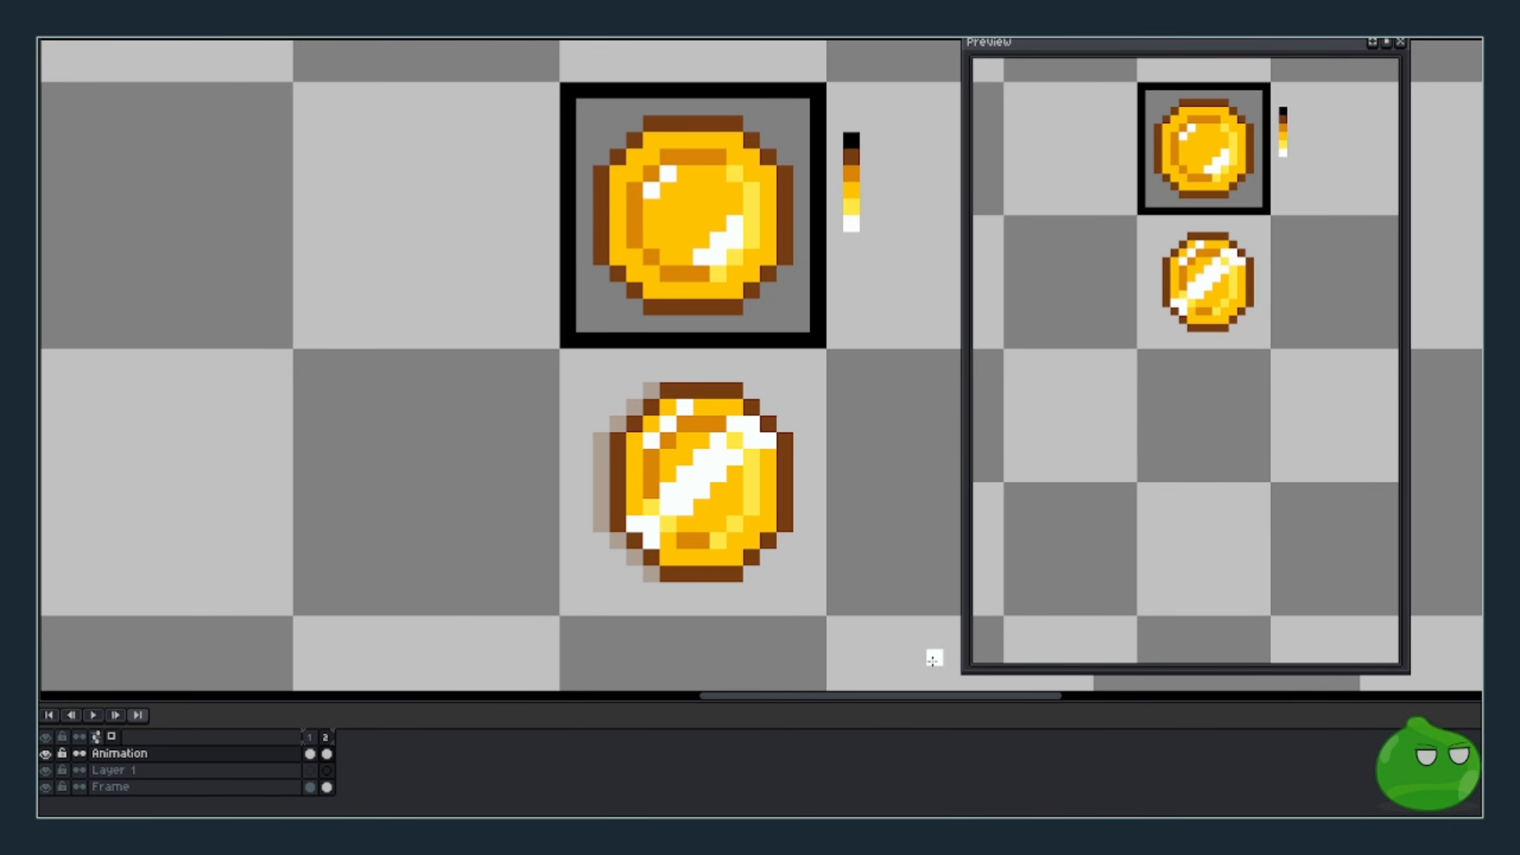
# - Add a third frame and shift the coin's left and right halves one pixel inward
pyautogui.hotkey('alt', 'n')
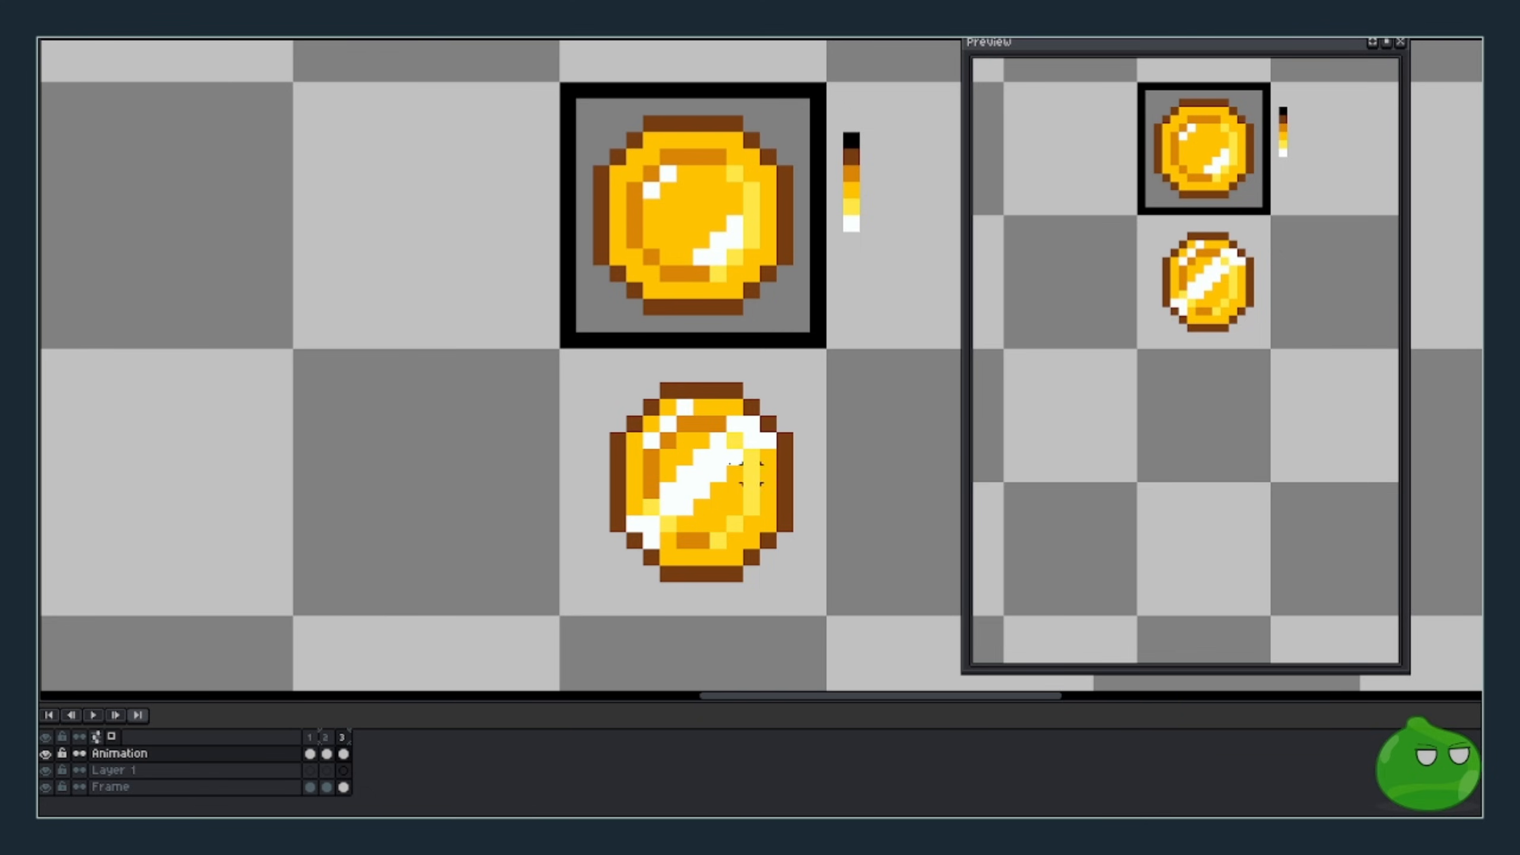
pyautogui.moveTo(600, 373); pyautogui.dragTo(679, 619)
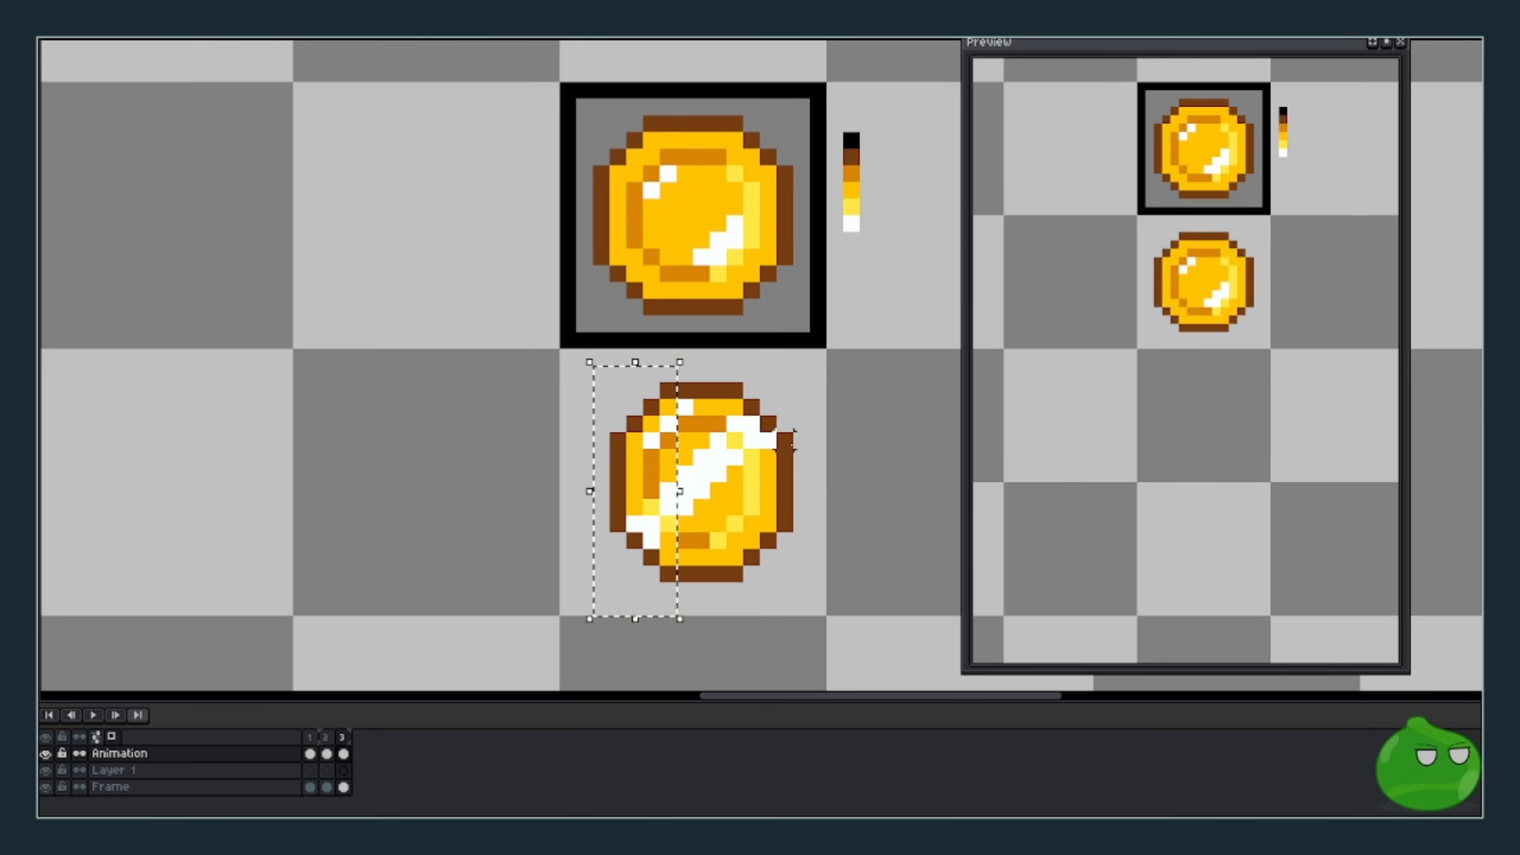
pyautogui.press('Right')
pyautogui.moveTo(830, 618); pyautogui.dragTo(723, 362)
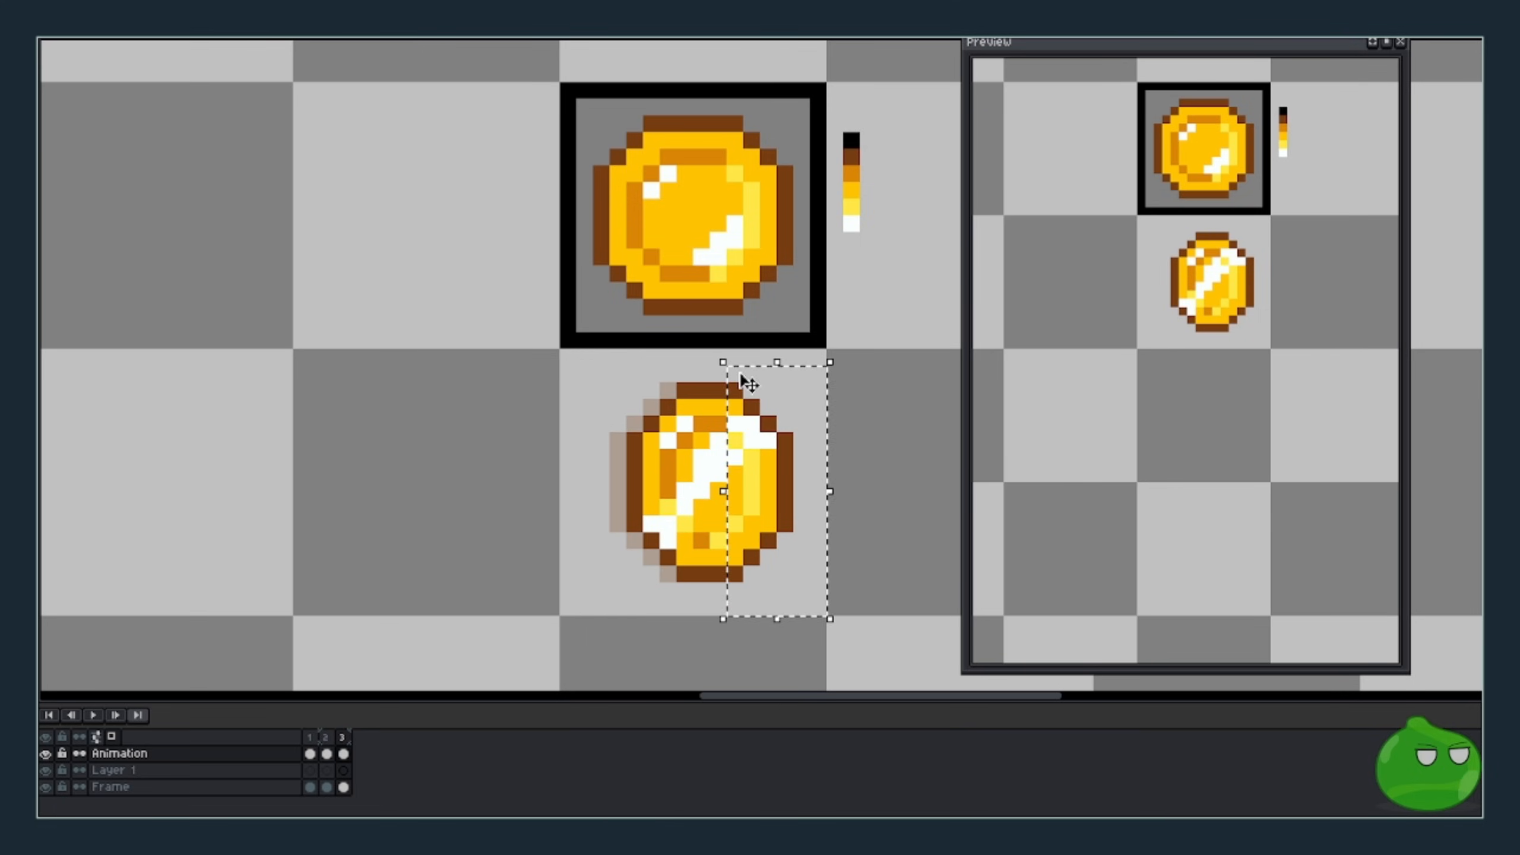
pyautogui.press('Left')
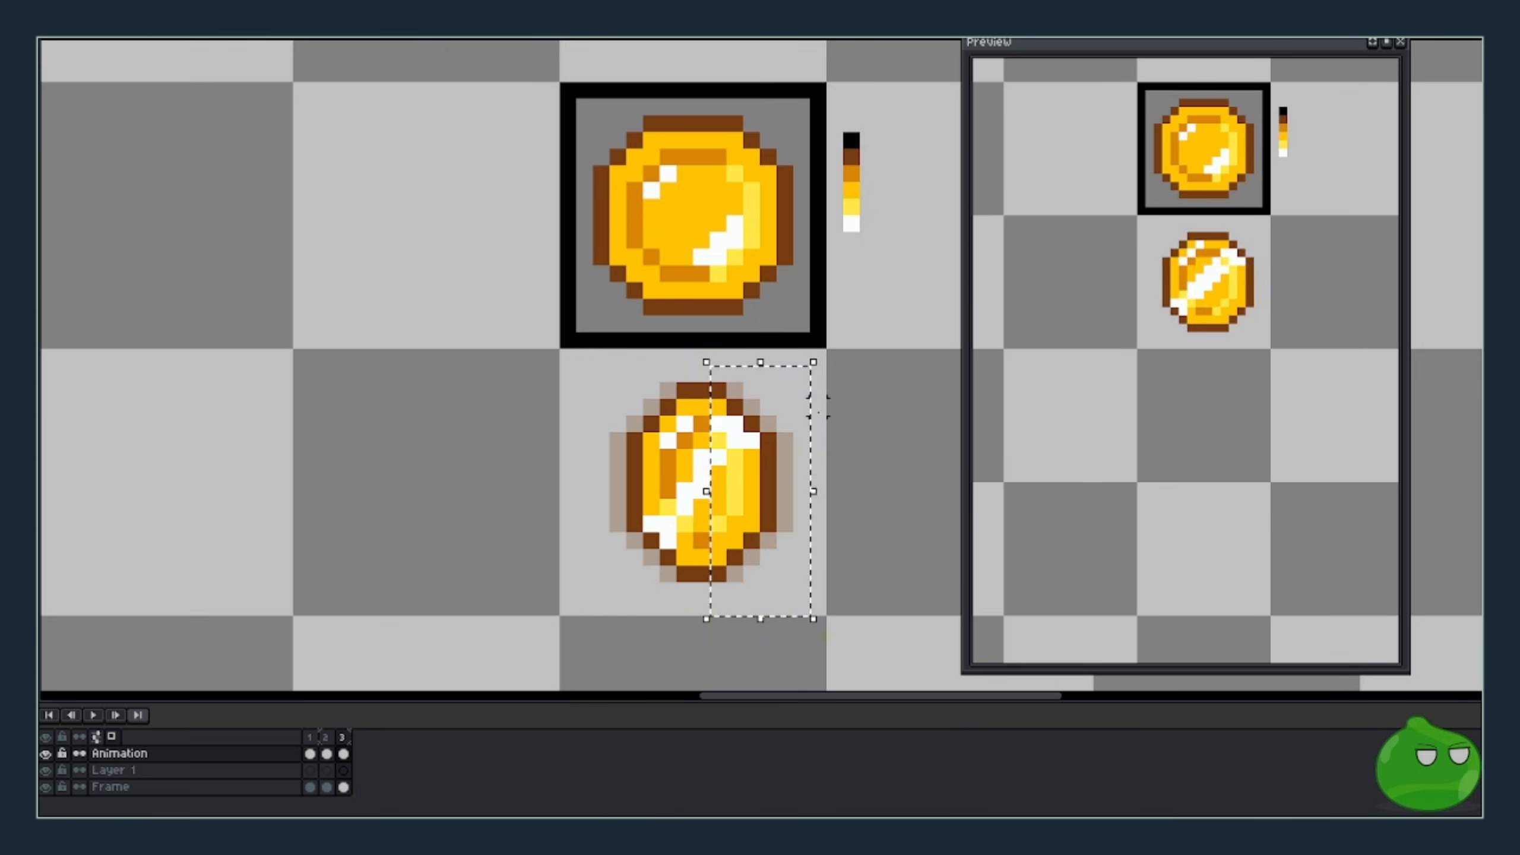
pyautogui.click(815, 415)
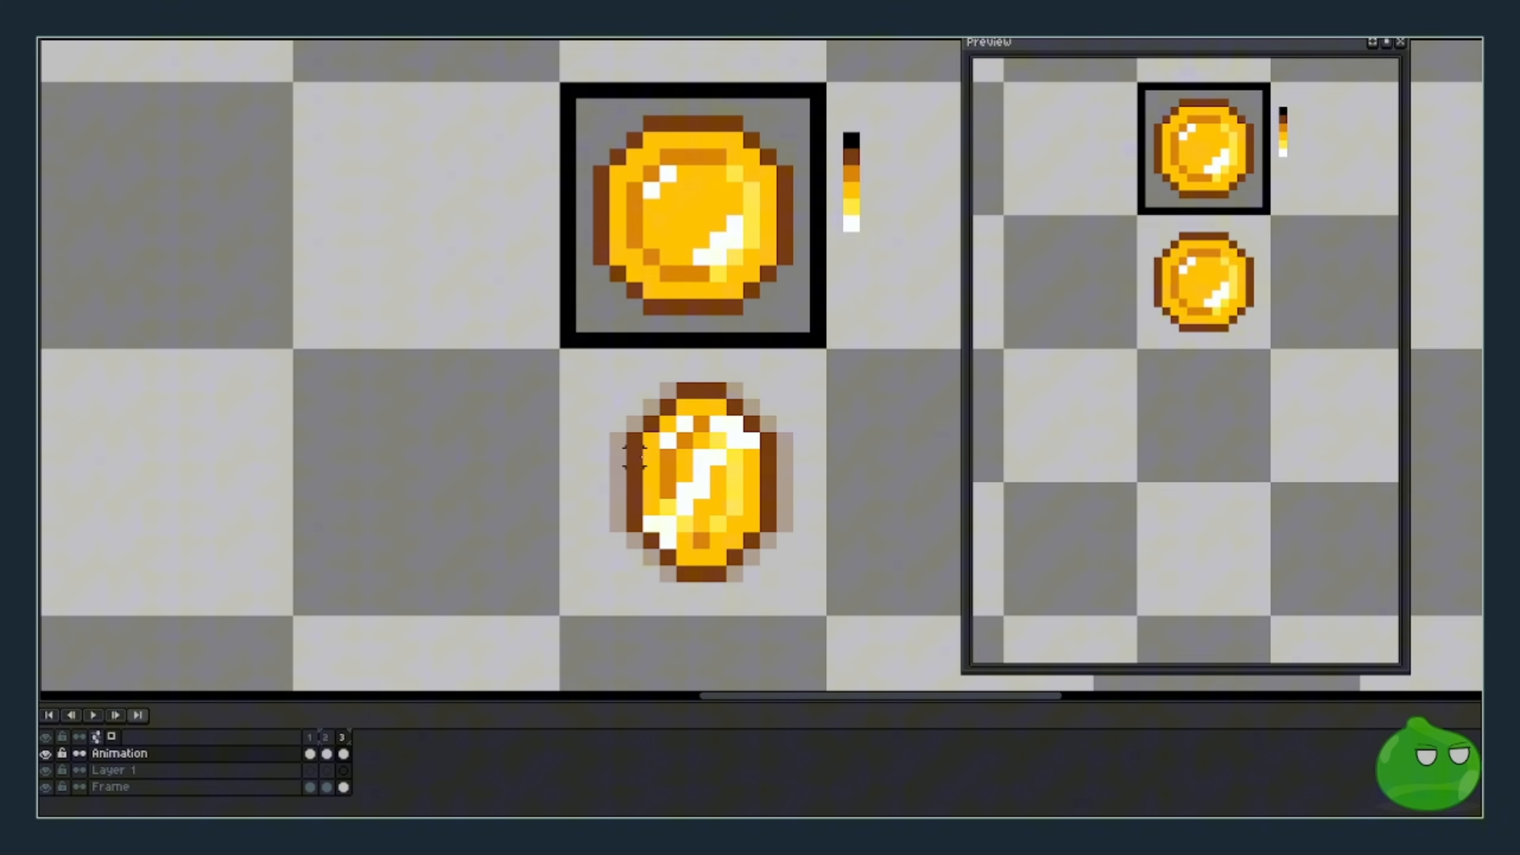
# - Move the coin's left and right edge columns one more pixel inward
pyautogui.moveTo(634, 440)
pyautogui.mouseDown()
pyautogui.moveTo(634, 523)
pyautogui.moveTo(649, 503)
pyautogui.mouseUp()
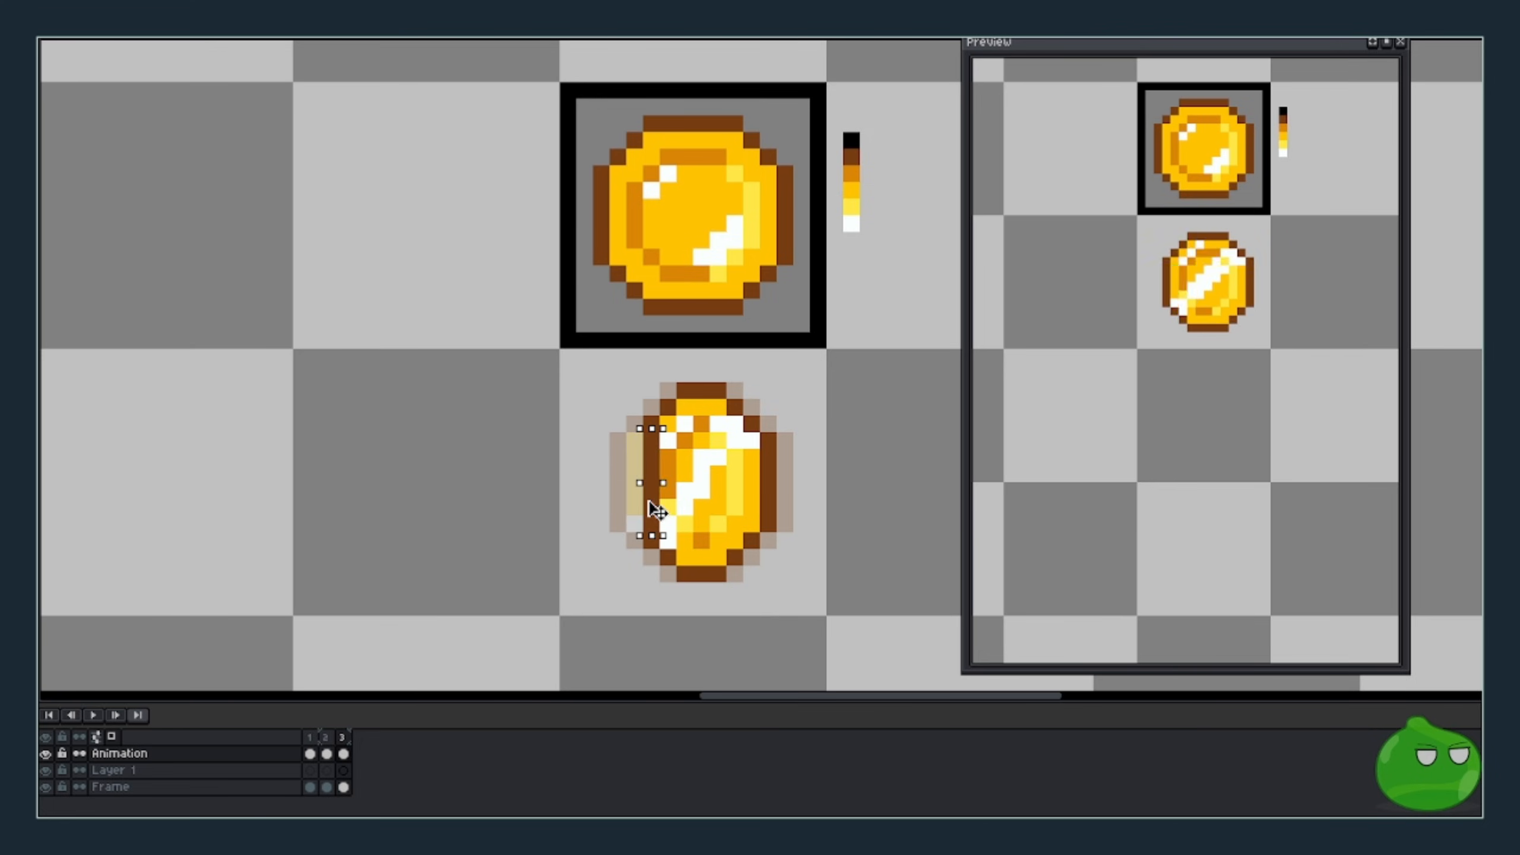
pyautogui.moveTo(767, 441); pyautogui.dragTo(759, 486)
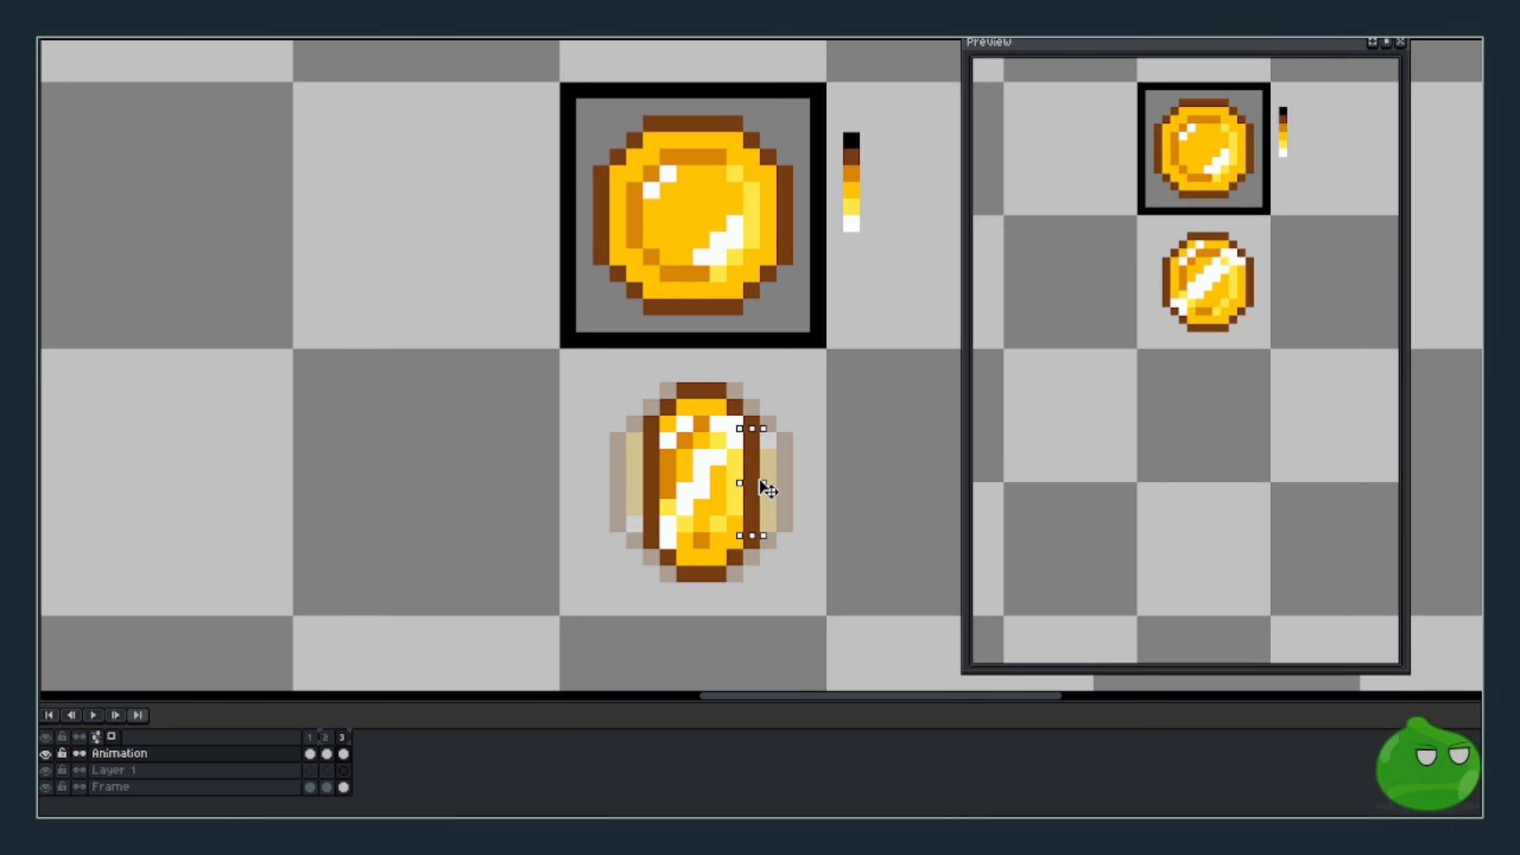
pyautogui.click(818, 507)
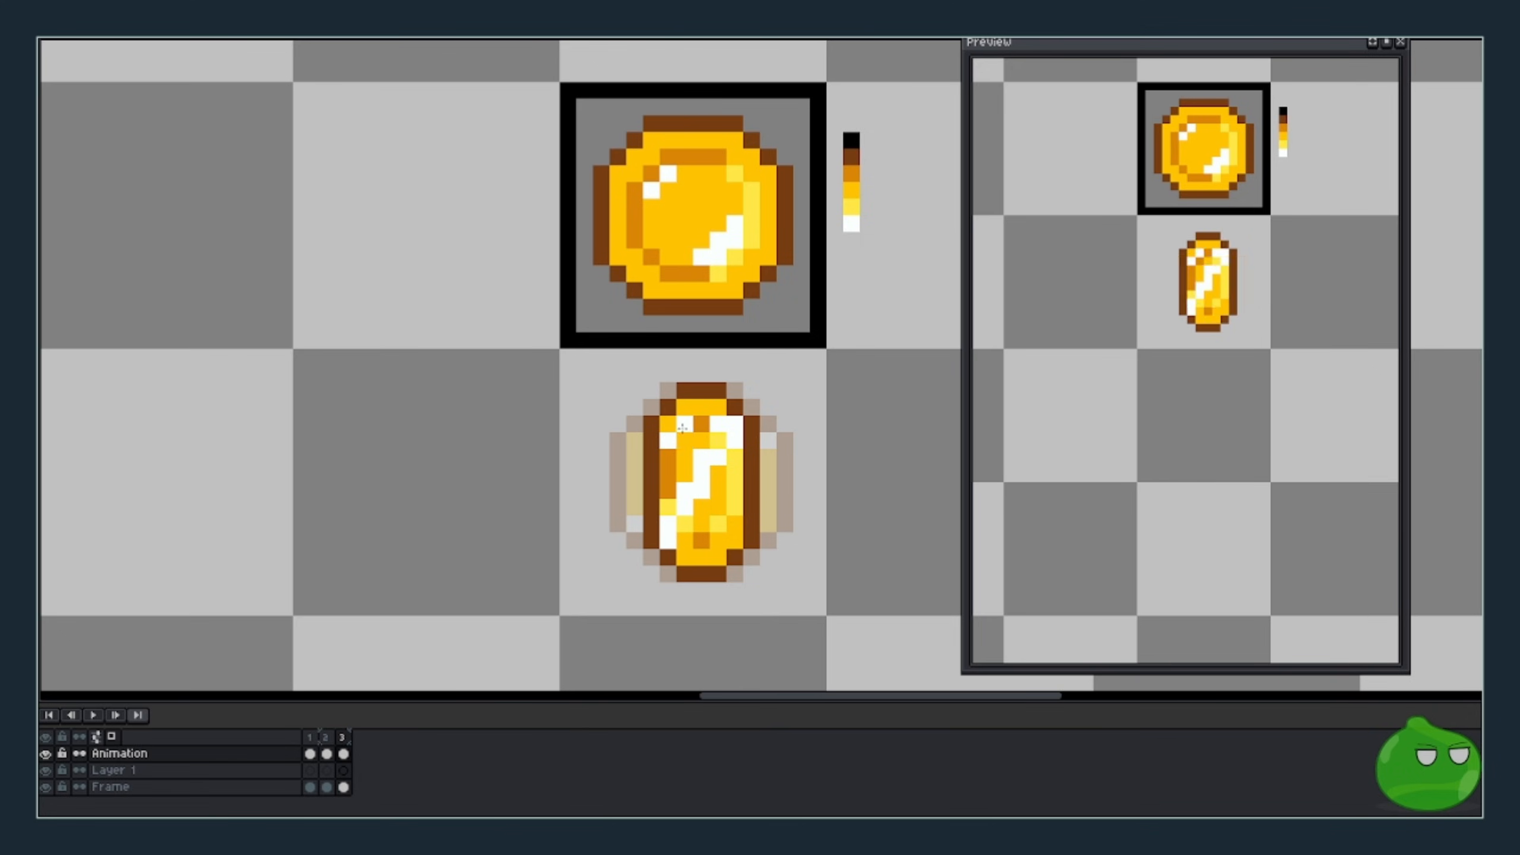
# - Cover stray highlight pixels in yellow and shade the coin's top and right side orange
pyautogui.moveTo(685, 425)
pyautogui.mouseDown()
pyautogui.moveTo(667, 529)
pyautogui.moveTo(700, 539)
pyautogui.moveTo(686, 487)
pyautogui.moveTo(703, 428)
pyautogui.moveTo(732, 466)
pyautogui.moveTo(703, 456)
pyautogui.moveTo(732, 428)
pyautogui.moveTo(734, 510)
pyautogui.moveTo(737, 481)
pyautogui.mouseUp()
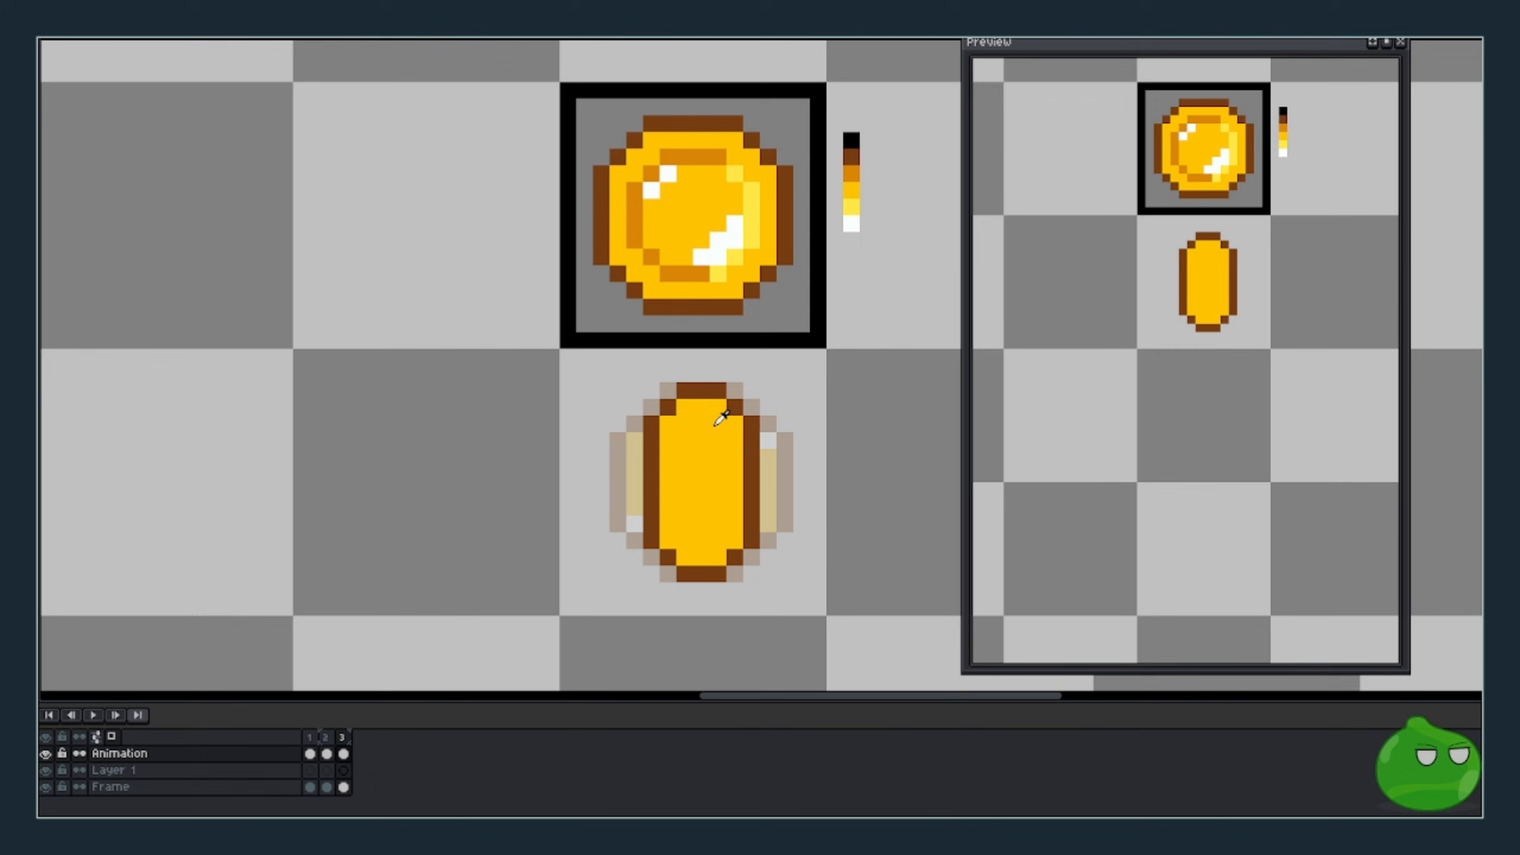
pyautogui.click(734, 440)
pyautogui.click(717, 408)
pyautogui.moveTo(734, 424); pyautogui.dragTo(735, 535)
pyautogui.click(721, 551)
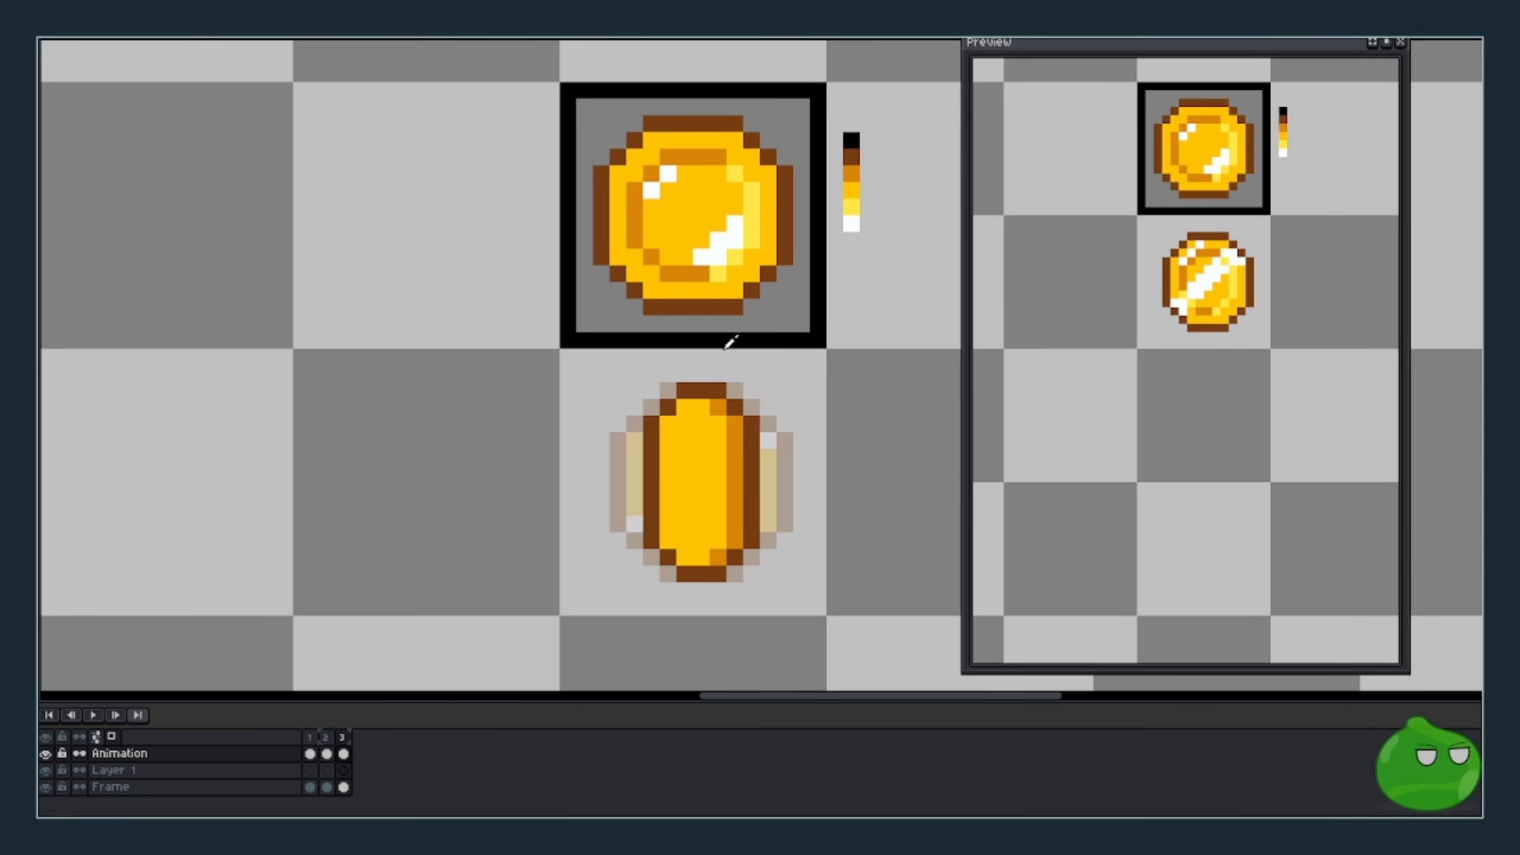
# - Add a white diagonal highlight, a light-yellow centre line, and orange shading on the left
pyautogui.moveTo(700, 408); pyautogui.dragTo(664, 436)
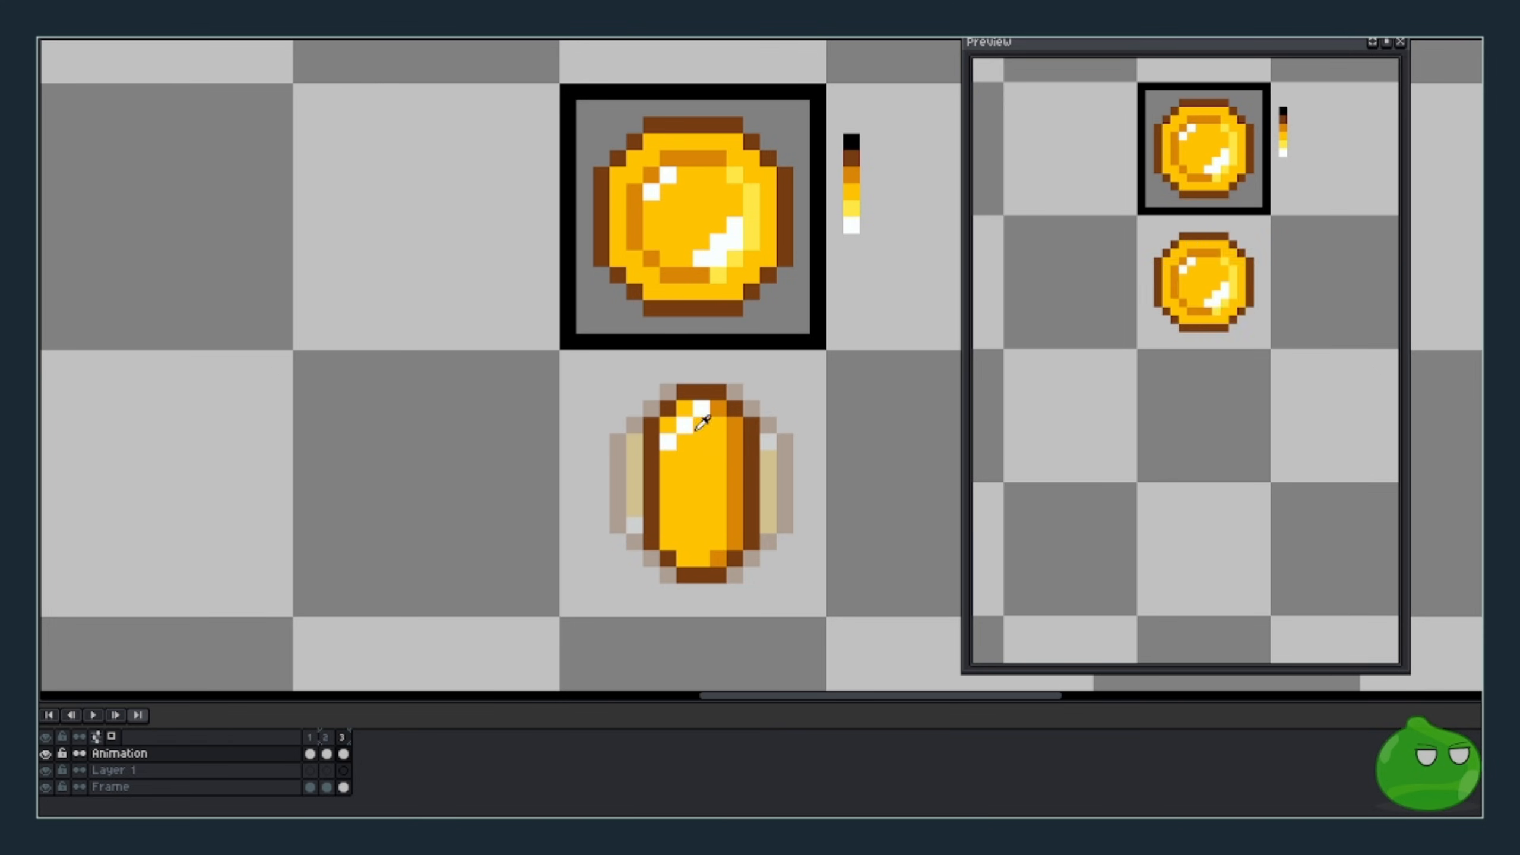
pyautogui.click(719, 425)
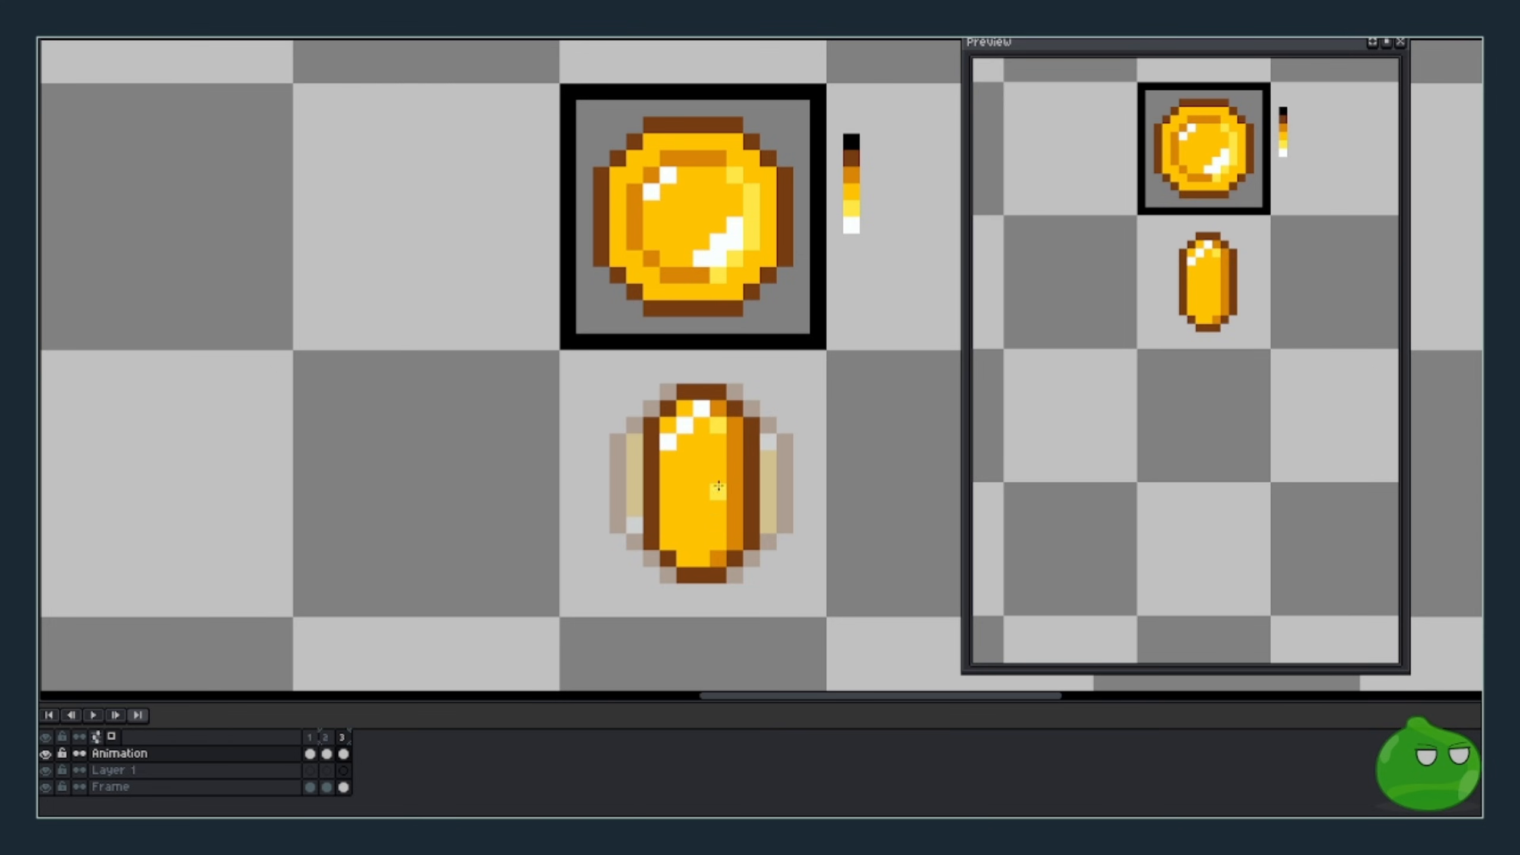
pyautogui.moveTo(718, 426); pyautogui.dragTo(701, 558)
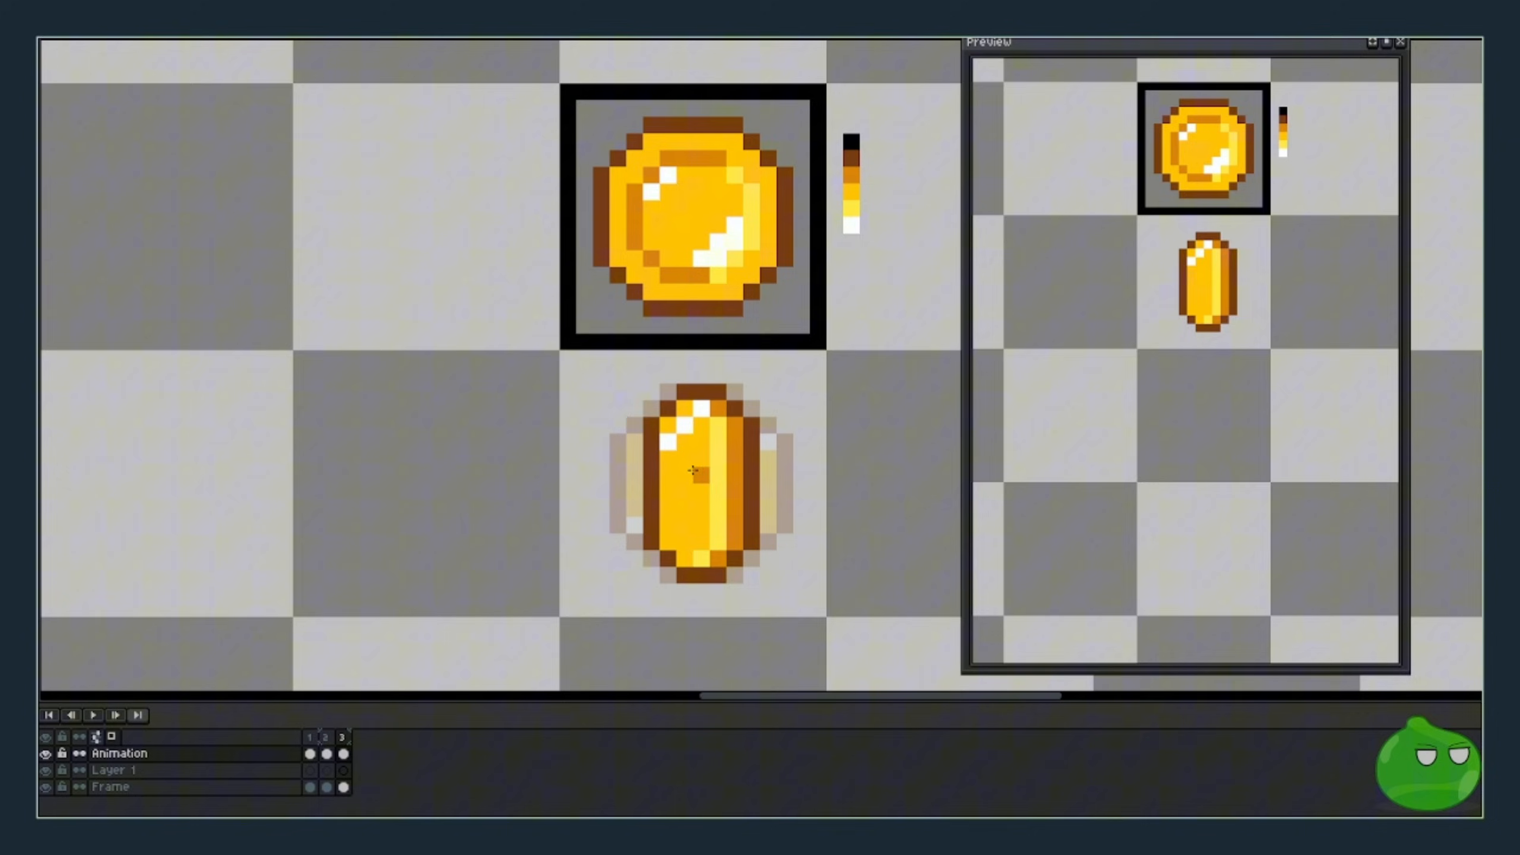
pyautogui.moveTo(692, 443); pyautogui.dragTo(684, 525)
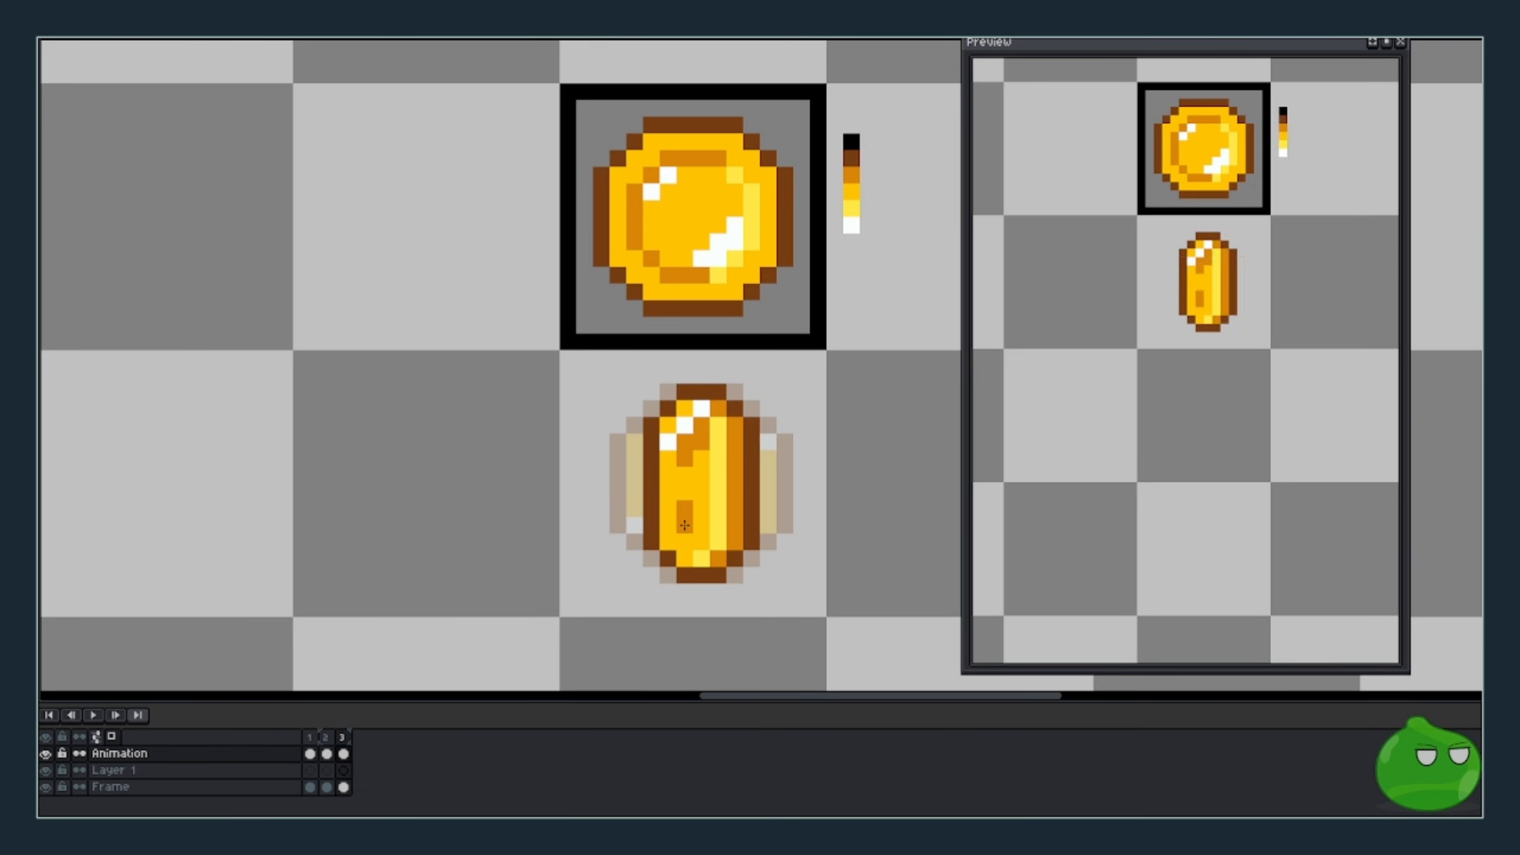
pyautogui.moveTo(722, 510); pyautogui.dragTo(721, 508)
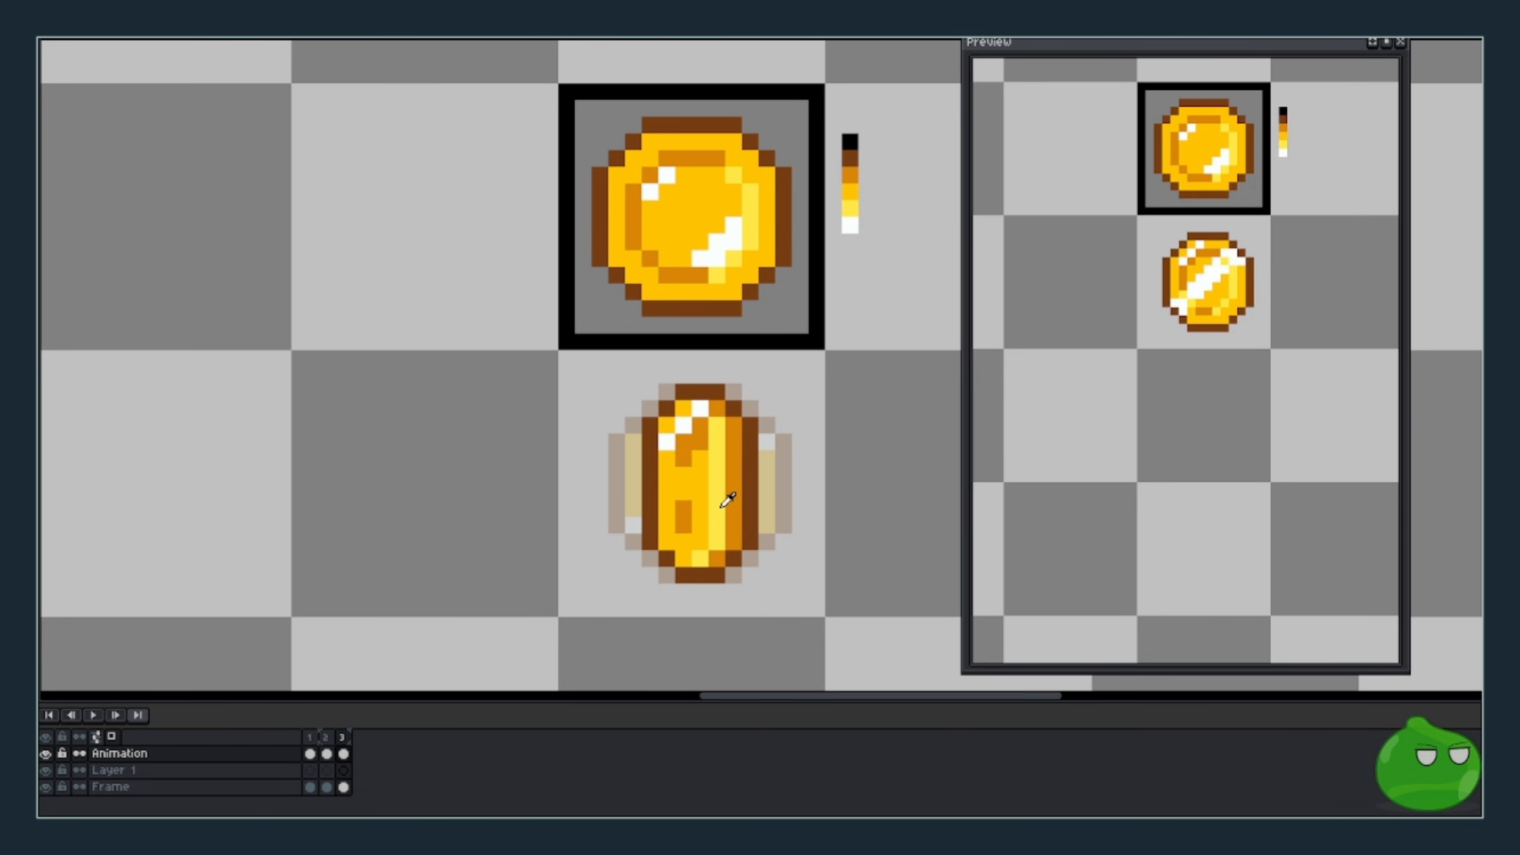
pyautogui.moveTo(699, 459); pyautogui.dragTo(671, 495)
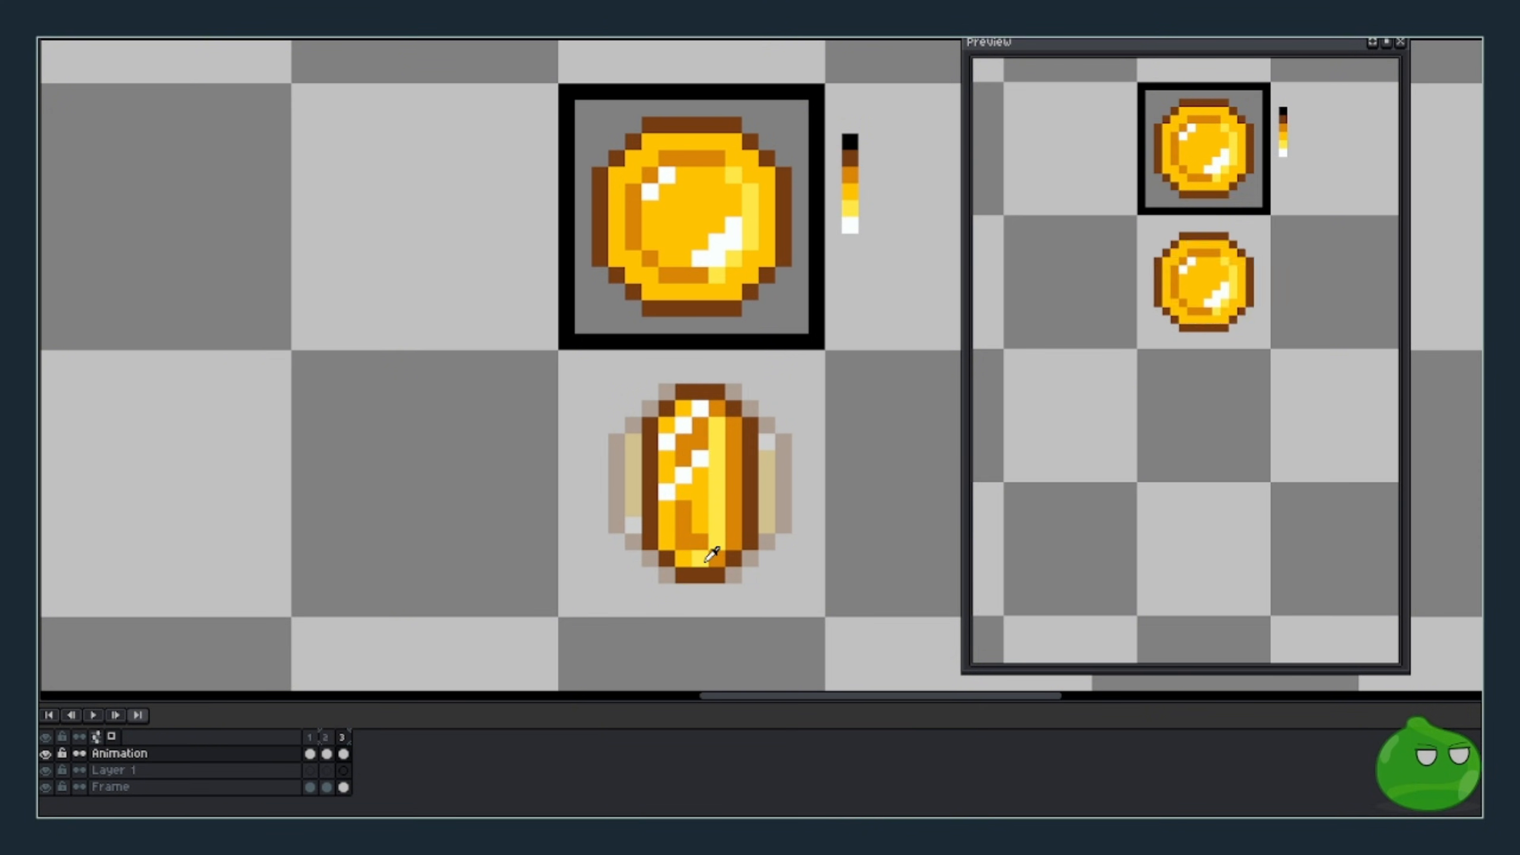
# - Add frame 4, pull both brown edge columns one pixel inward, and repaint the interior yellow
pyautogui.scroll(-2, 837, 543)
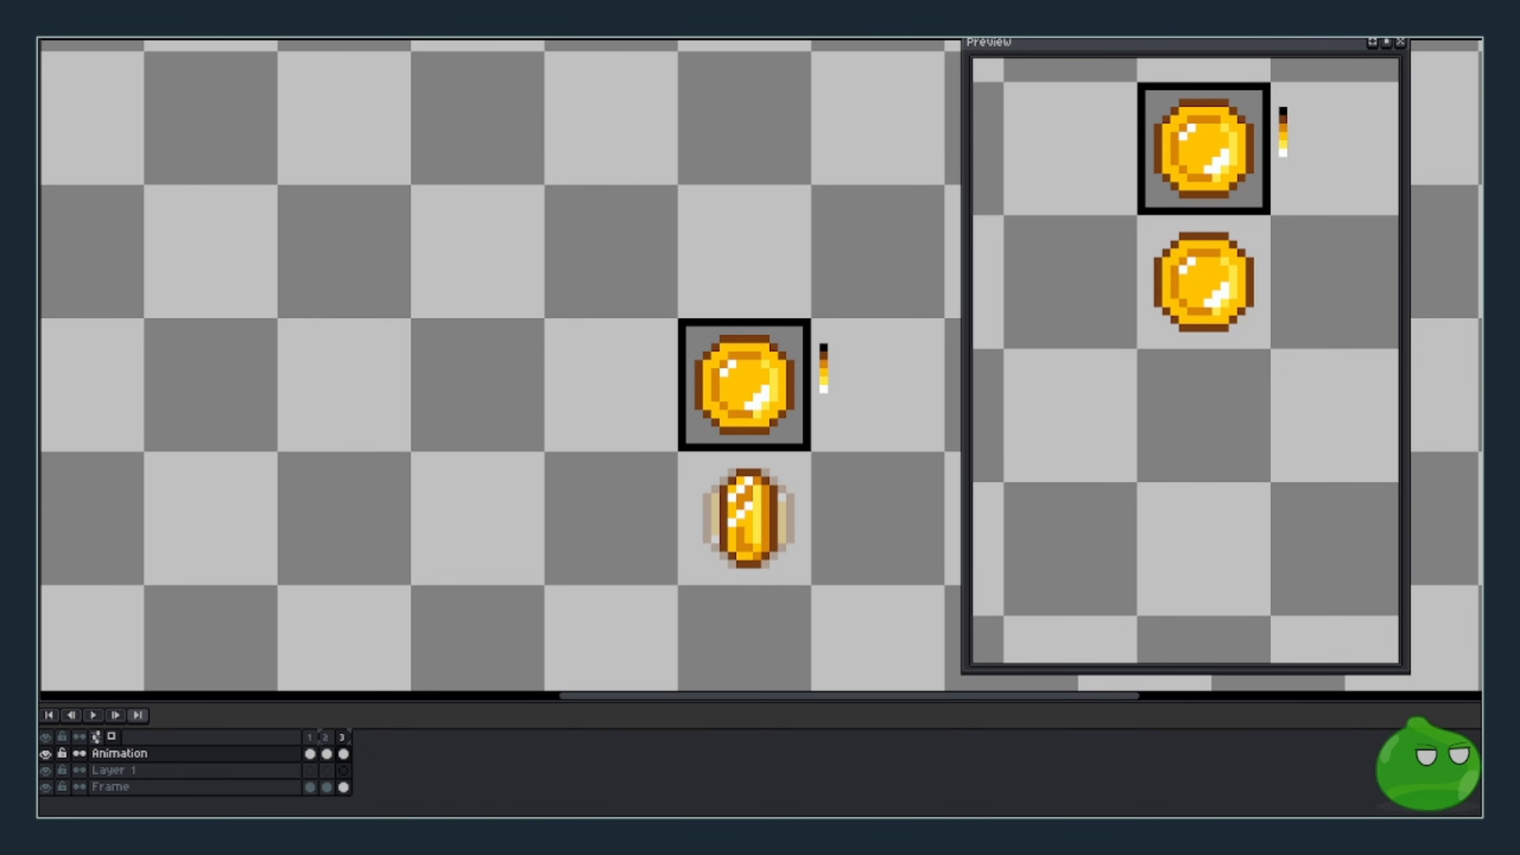
pyautogui.hotkey('alt', 'n')
pyautogui.scroll(-1, 804, 567)
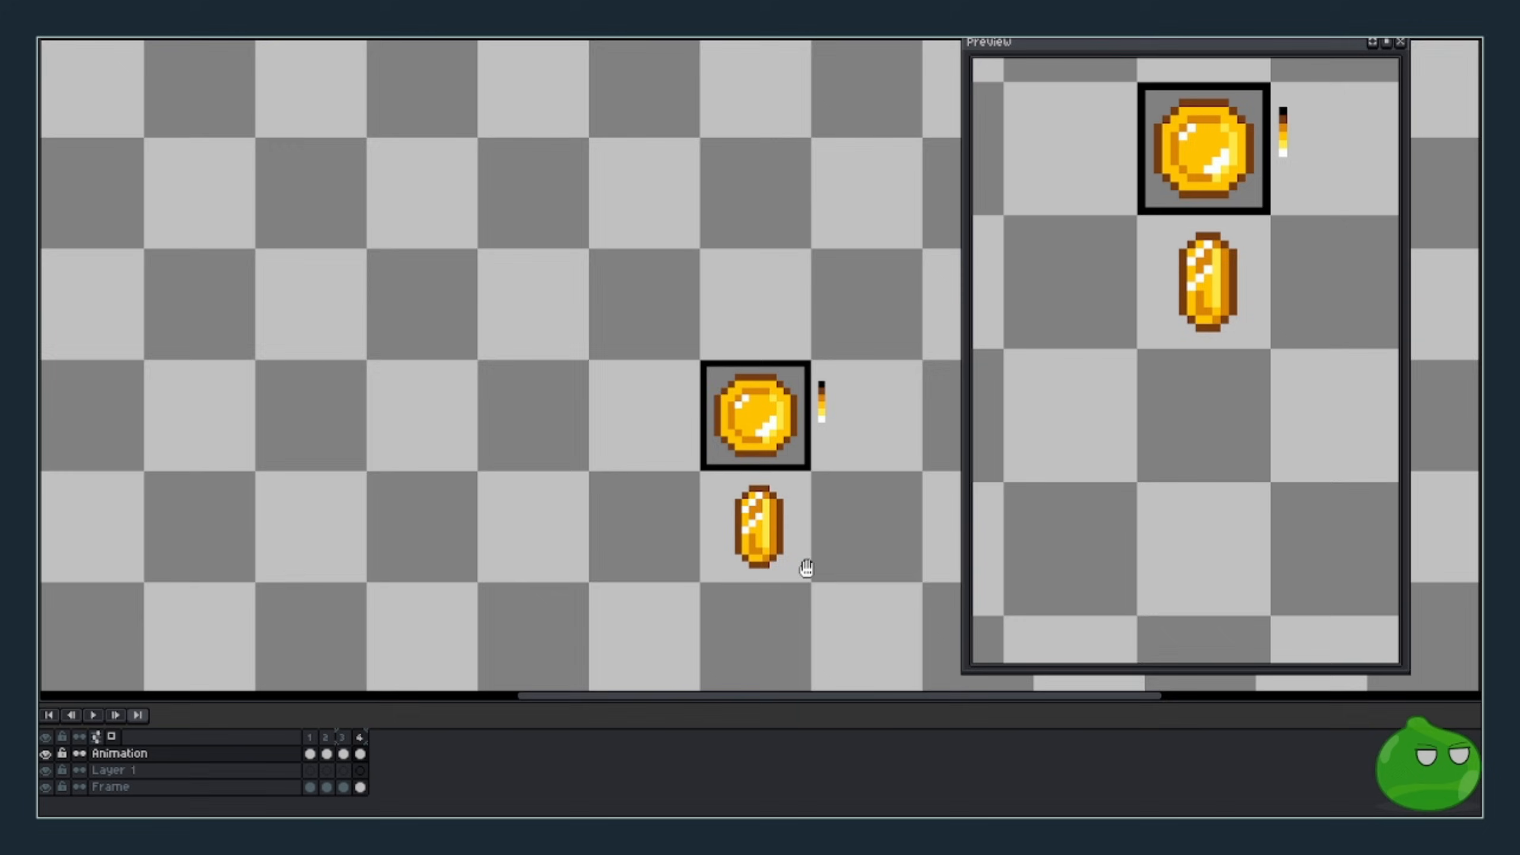
pyautogui.scroll(2, 761, 520)
pyautogui.scroll(1, 762, 519)
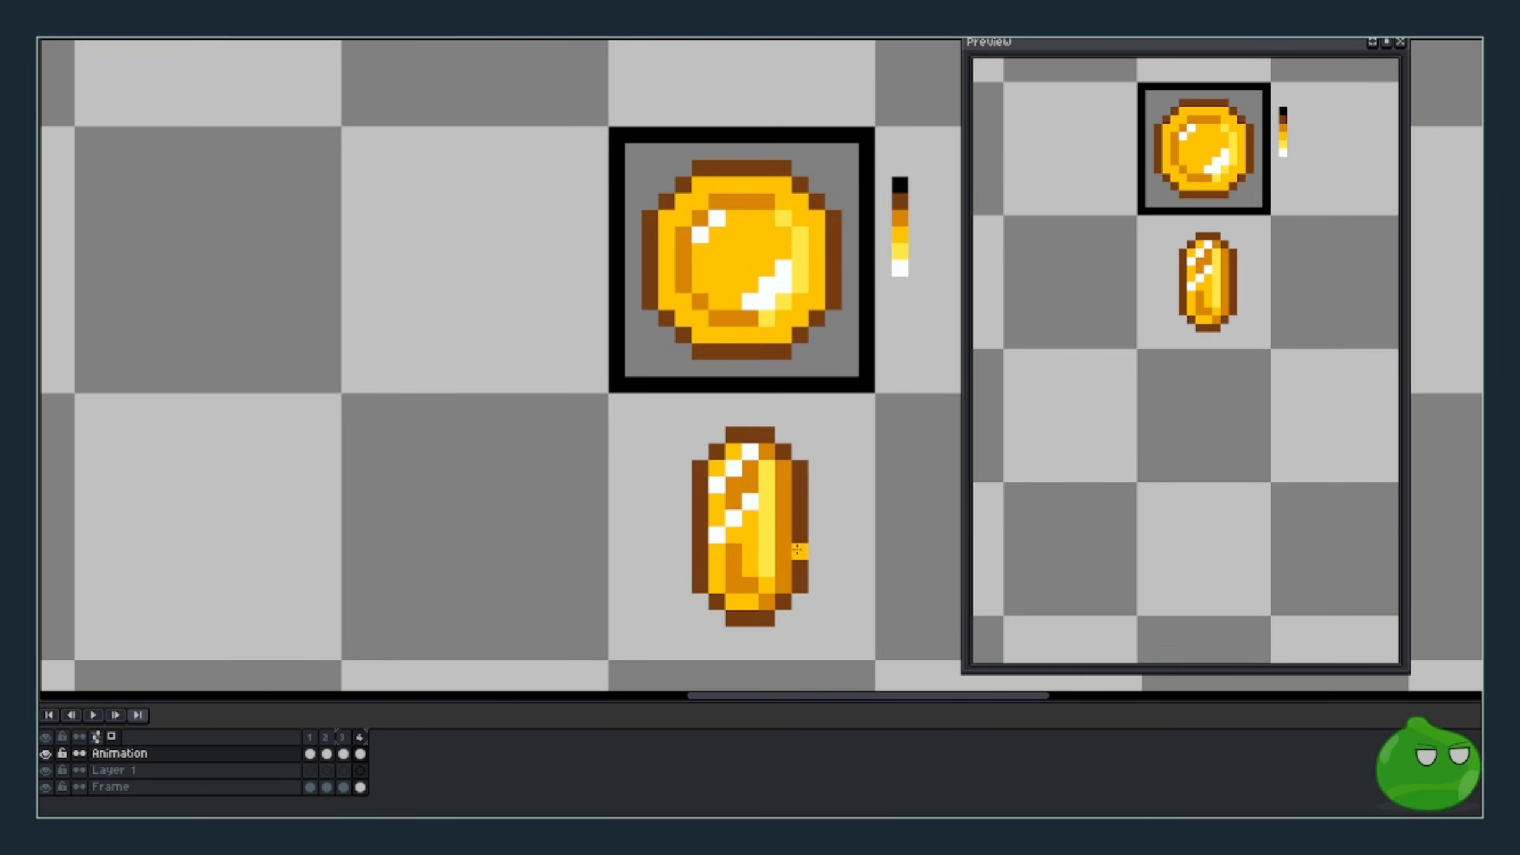
pyautogui.moveTo(699, 468); pyautogui.dragTo(714, 549)
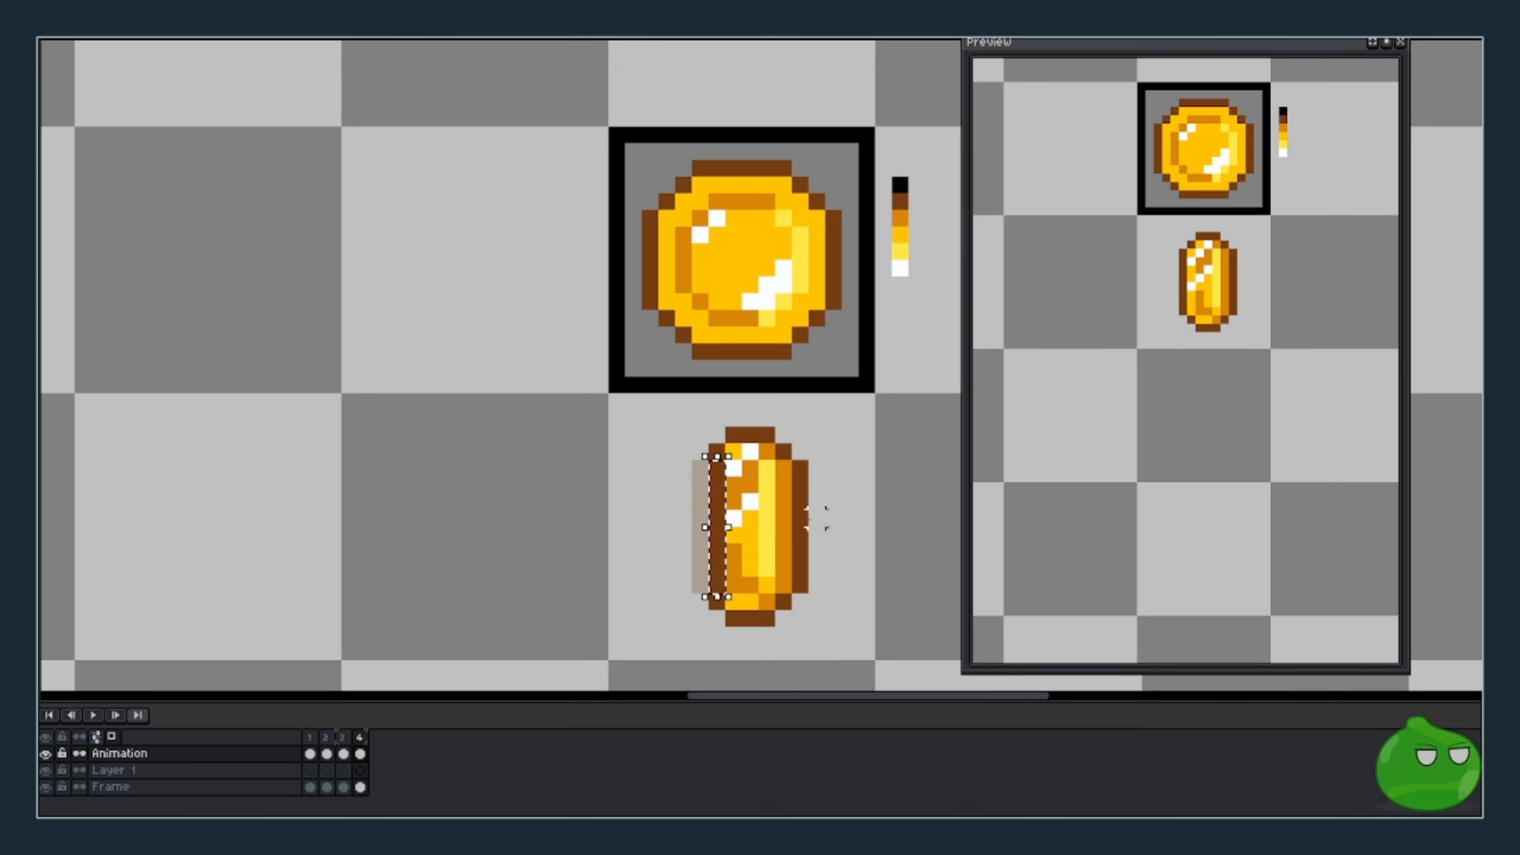
pyautogui.moveTo(803, 468); pyautogui.dragTo(788, 548)
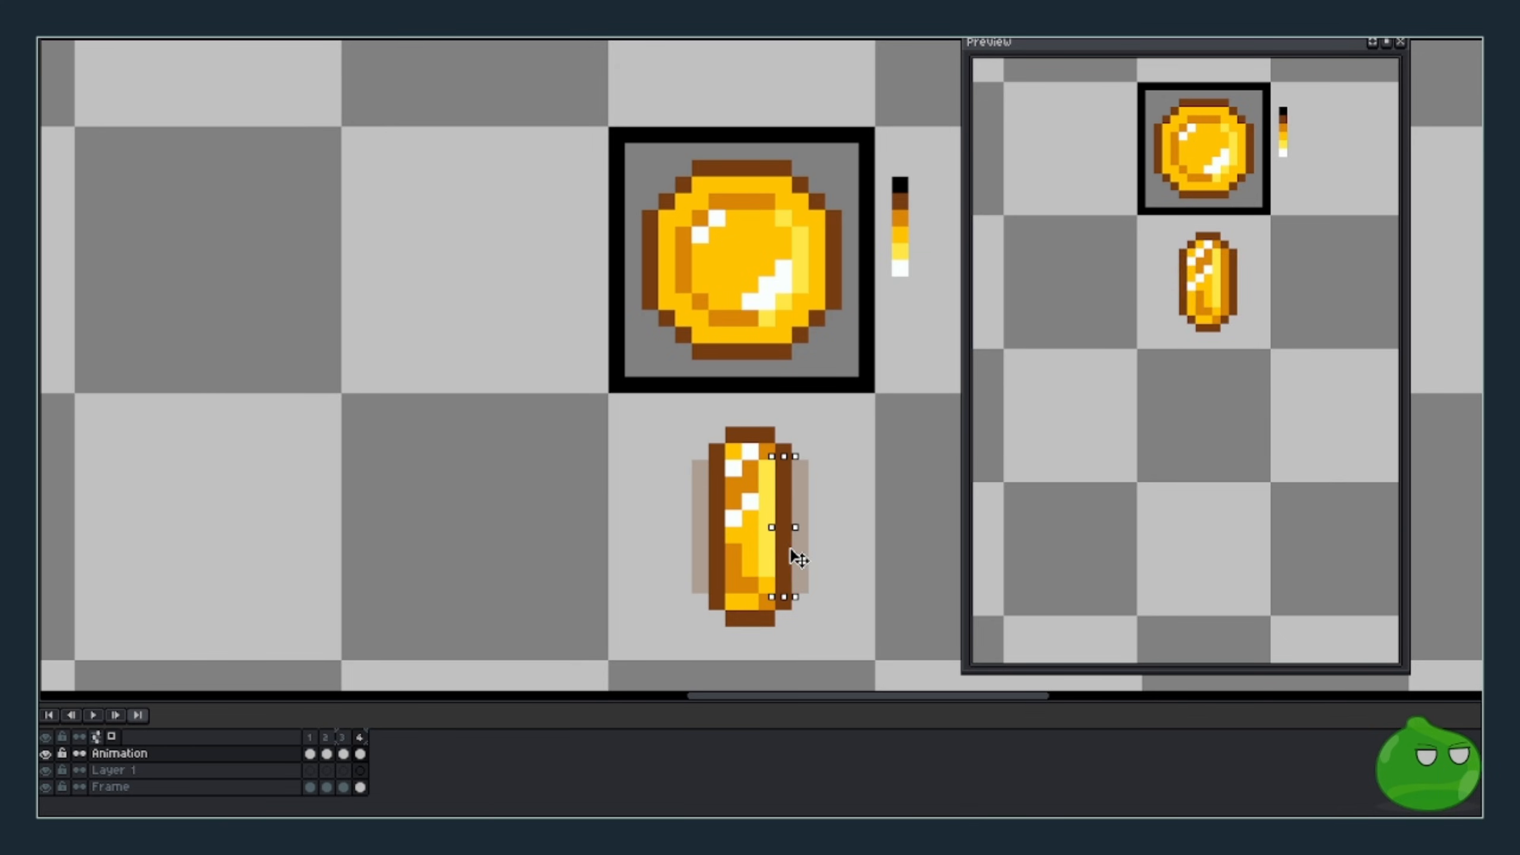
pyautogui.click(862, 568)
pyautogui.moveTo(750, 573)
pyautogui.mouseDown()
pyautogui.moveTo(745, 463)
pyautogui.moveTo(732, 484)
pyautogui.moveTo(735, 498)
pyautogui.moveTo(760, 454)
pyautogui.mouseUp()
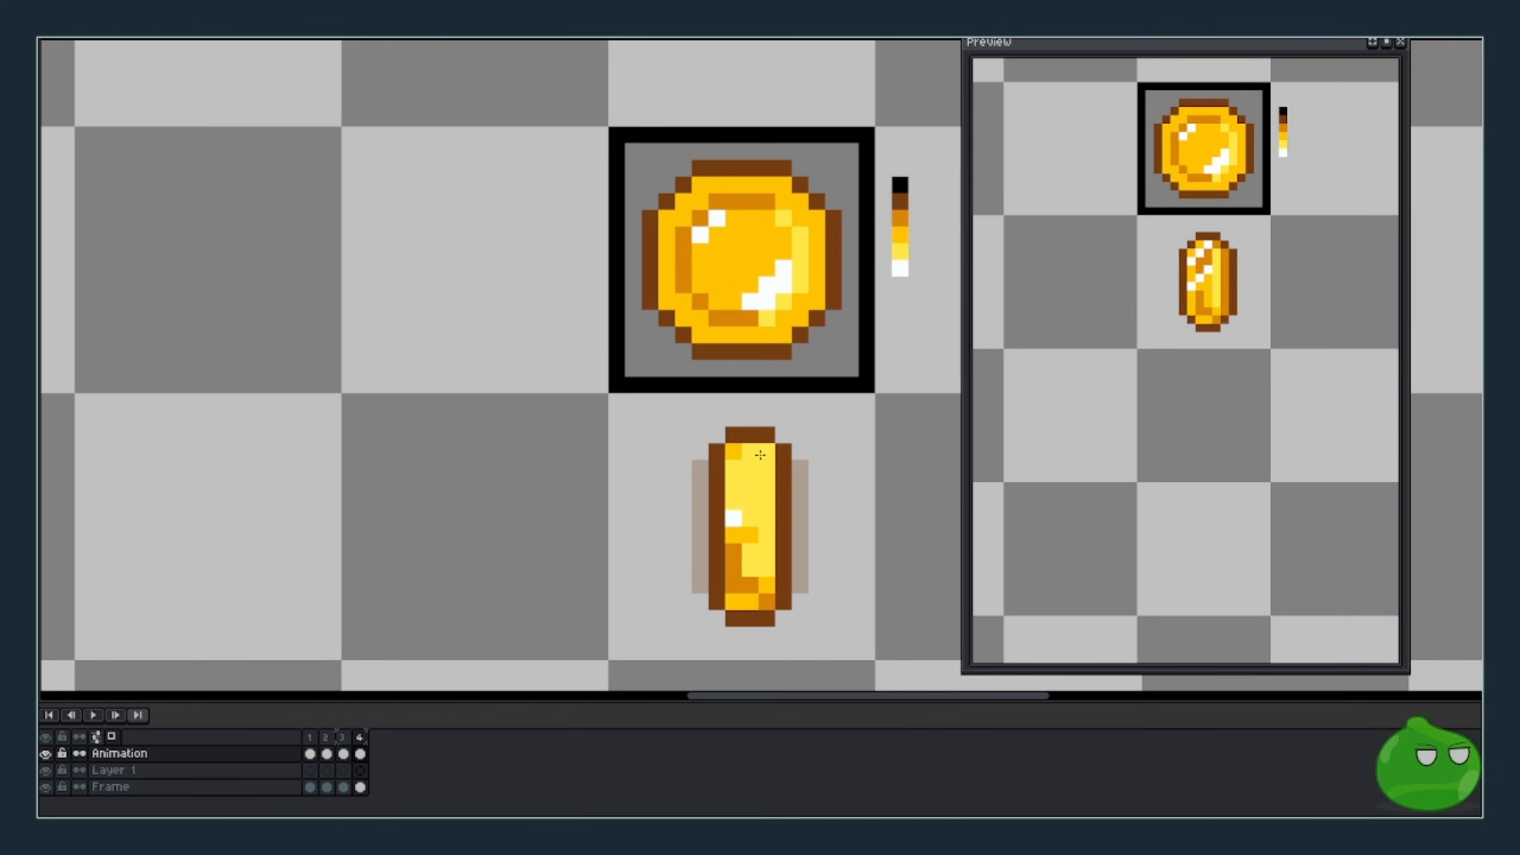
pyautogui.moveTo(734, 516)
pyautogui.mouseDown()
pyautogui.moveTo(739, 587)
pyautogui.moveTo(761, 594)
pyautogui.moveTo(734, 571)
pyautogui.moveTo(740, 504)
pyautogui.moveTo(727, 543)
pyautogui.moveTo(735, 454)
pyautogui.moveTo(737, 599)
pyautogui.mouseUp()
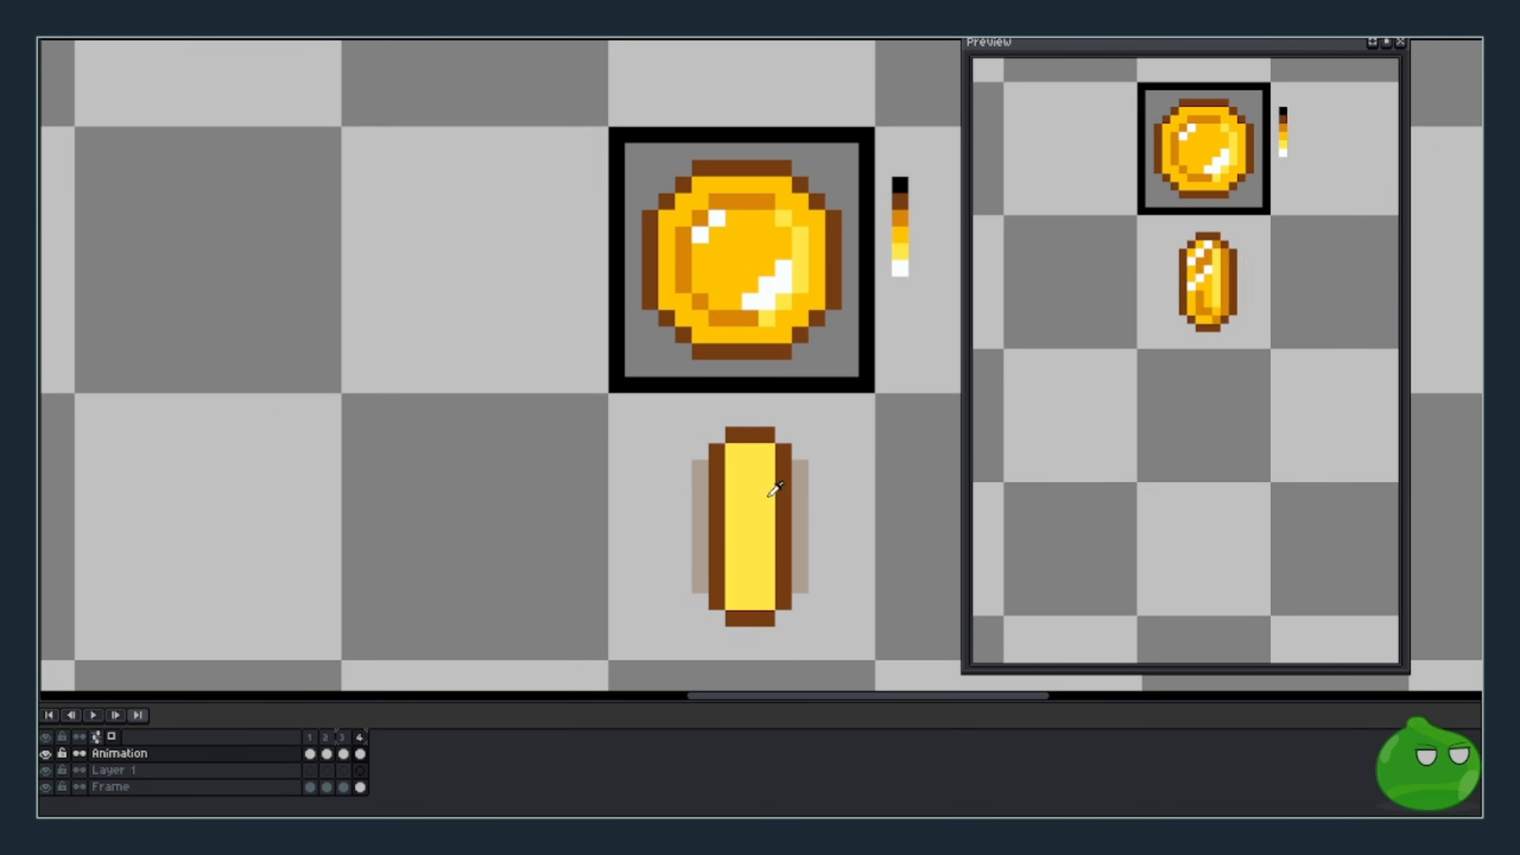
# - Paint horizontal bands across the thin coin: darker yellow top, white, orange, then dark orange
pyautogui.moveTo(734, 452); pyautogui.dragTo(763, 455)
pyautogui.moveTo(734, 484)
pyautogui.mouseDown()
pyautogui.moveTo(766, 506)
pyautogui.moveTo(730, 505)
pyautogui.mouseUp()
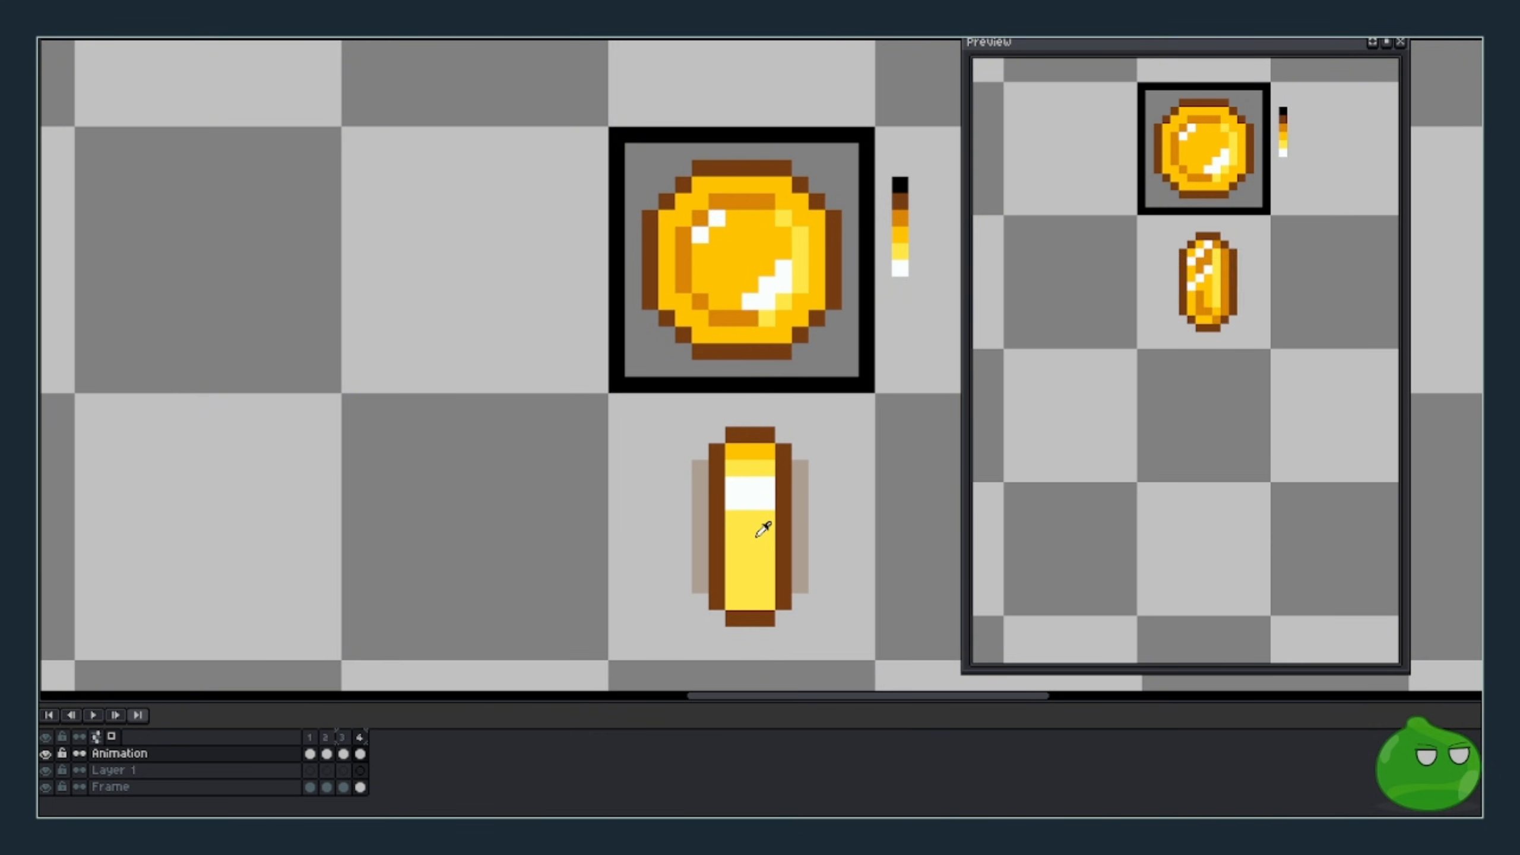
pyautogui.moveTo(734, 535); pyautogui.dragTo(764, 536)
pyautogui.moveTo(734, 568)
pyautogui.mouseDown()
pyautogui.moveTo(764, 566)
pyautogui.moveTo(734, 596)
pyautogui.moveTo(766, 594)
pyautogui.moveTo(725, 586)
pyautogui.moveTo(737, 533)
pyautogui.moveTo(775, 534)
pyautogui.mouseUp()
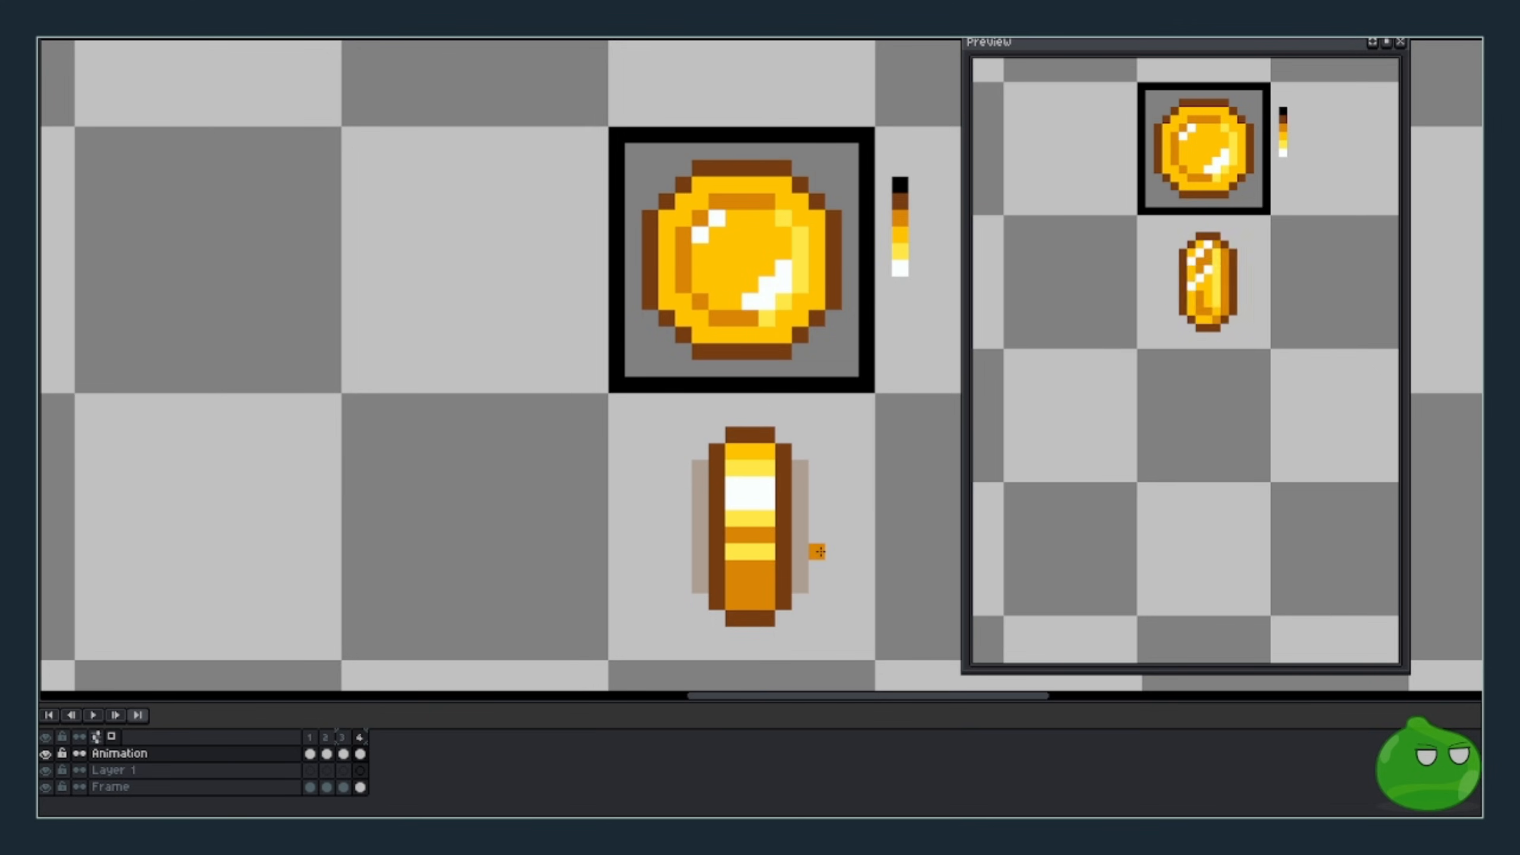